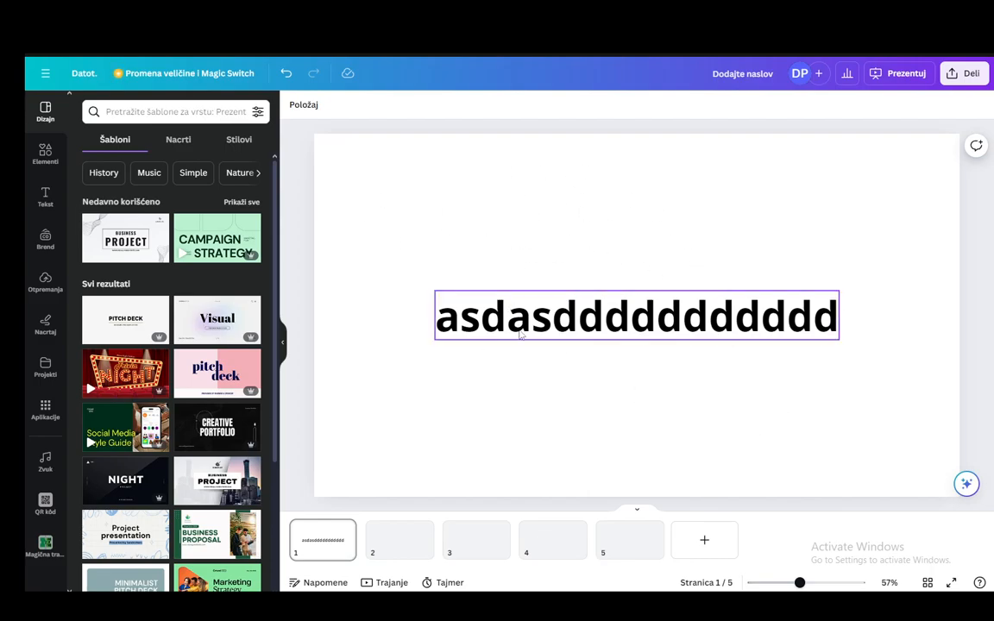
Switch the heading text on page 1 to all uppercase and increase its font size to 111.
click(829, 336)
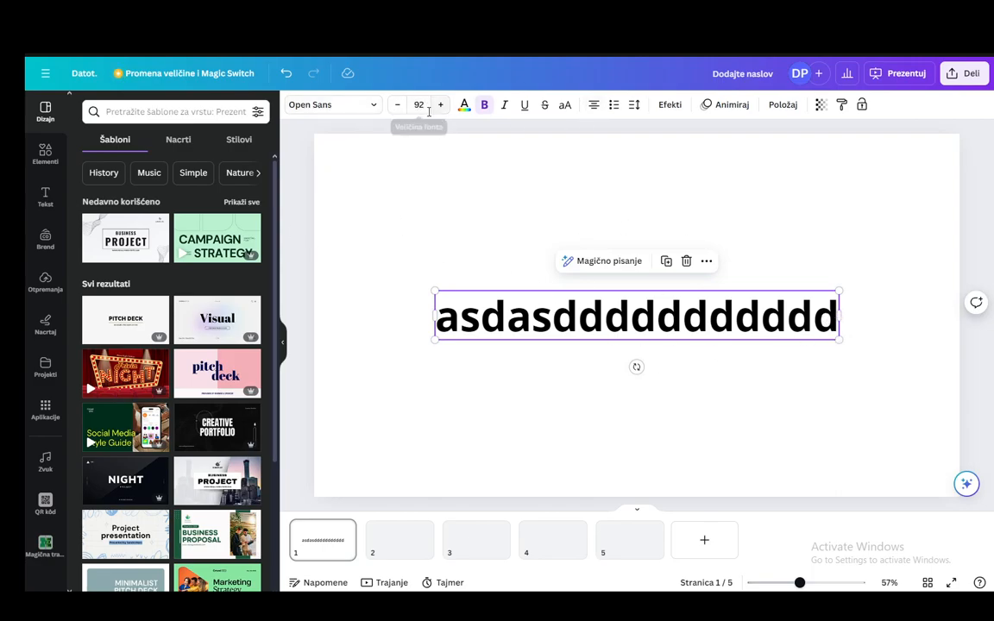
click(562, 106)
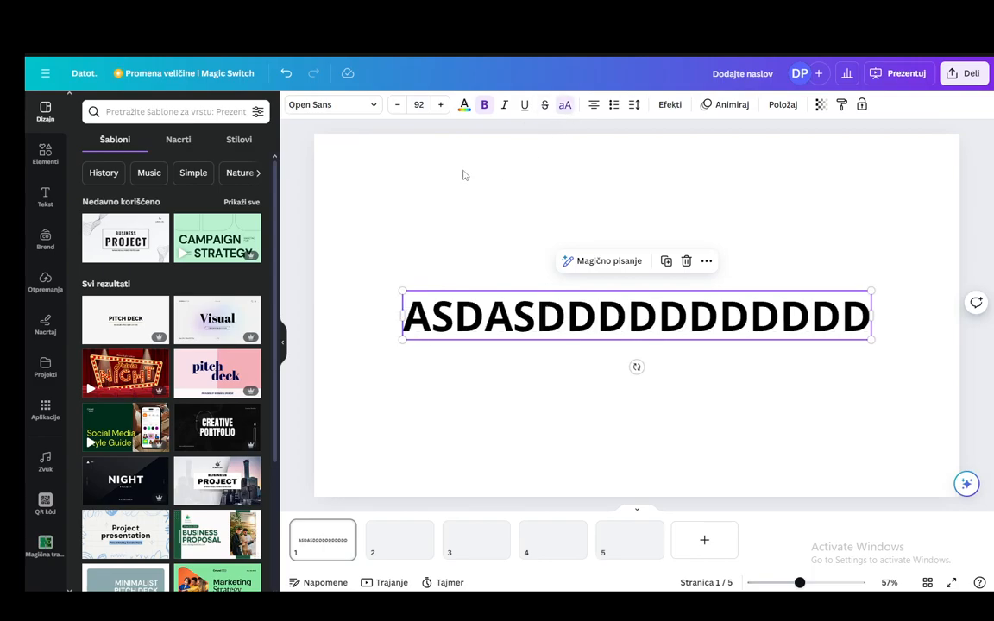
click(440, 105)
click(440, 104)
click(441, 105)
click(440, 104)
click(441, 104)
click(440, 105)
click(440, 104)
click(440, 104)
click(441, 104)
click(440, 104)
click(441, 104)
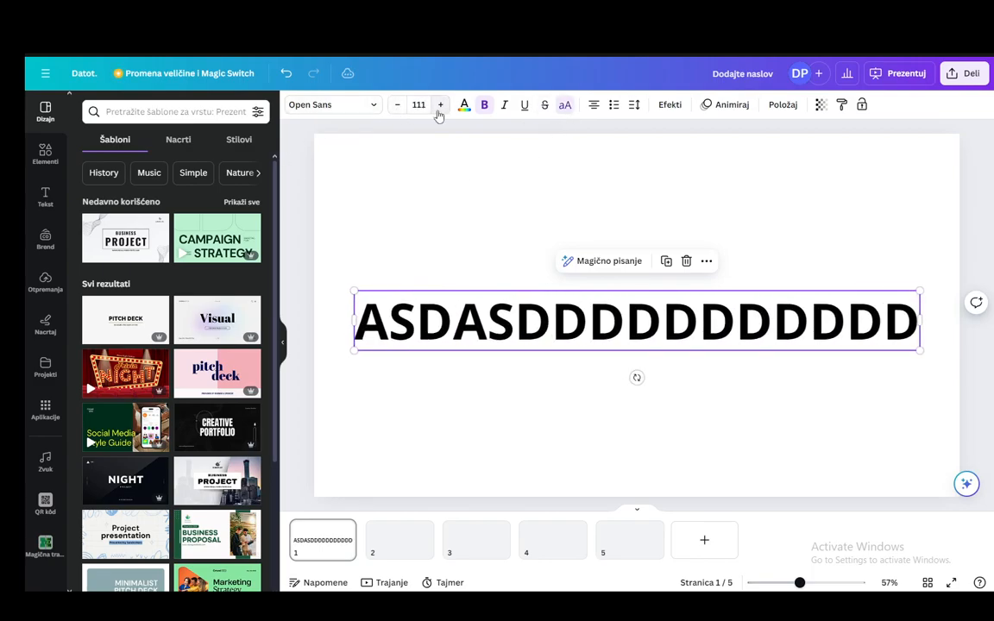
Scale the text up to font size 126 so it spans the page width, and place it just below the vertical middle.
click(478, 445)
click(501, 340)
drag(584, 328, 543, 278)
drag(881, 302, 954, 309)
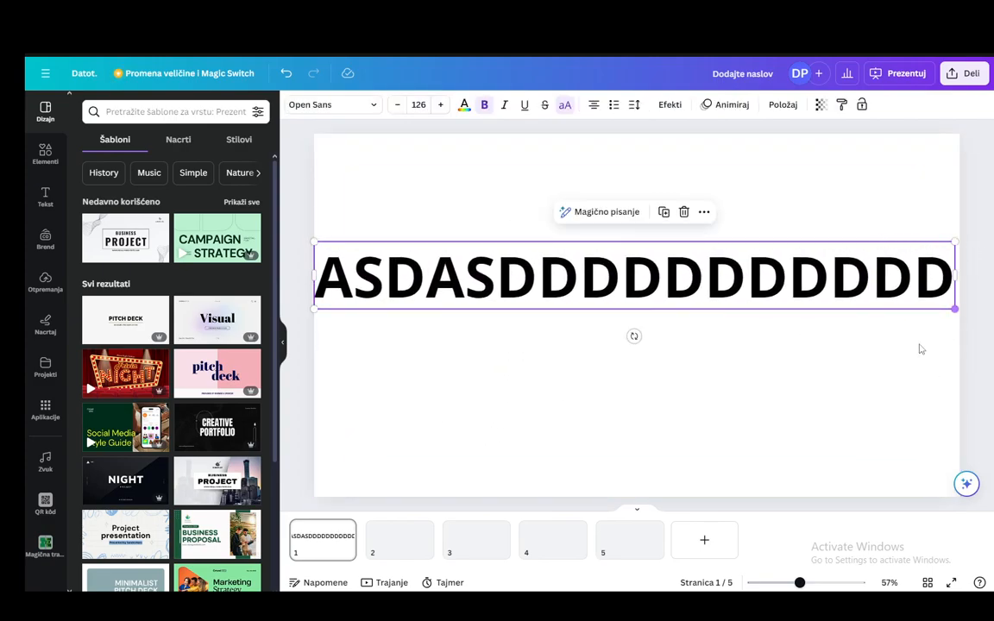
click(650, 408)
drag(481, 251, 484, 317)
click(725, 388)
click(652, 358)
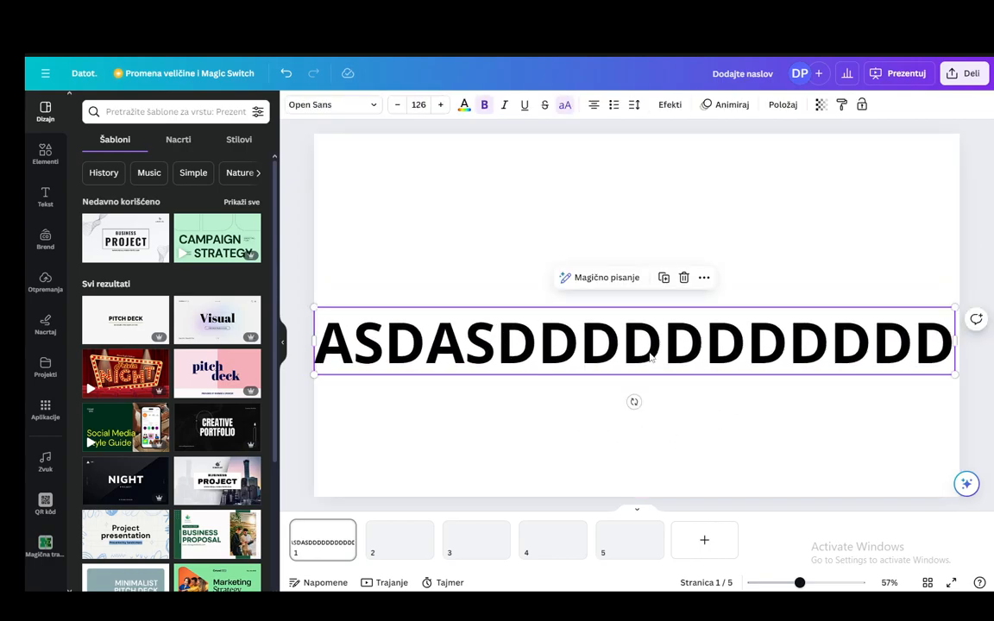
click(705, 277)
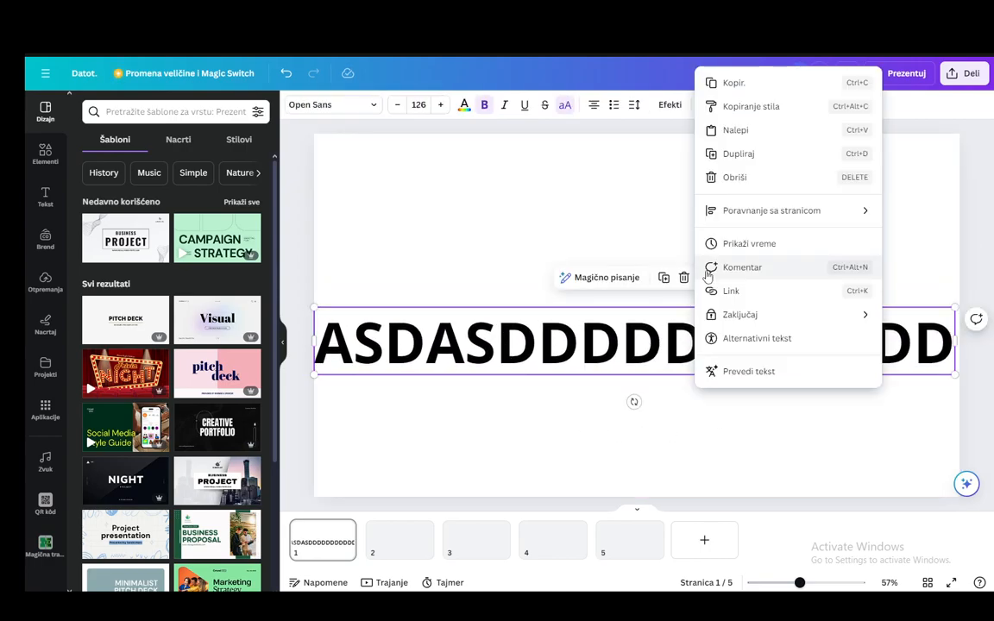
click(665, 210)
click(579, 370)
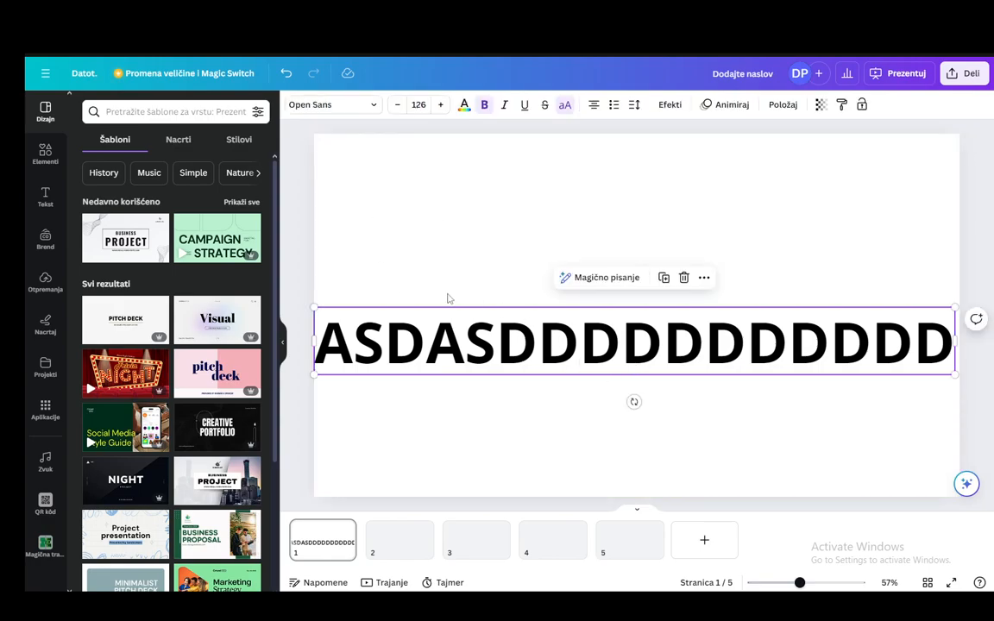
Recolour the text with a custom crimson shade from the colour picker.
click(464, 105)
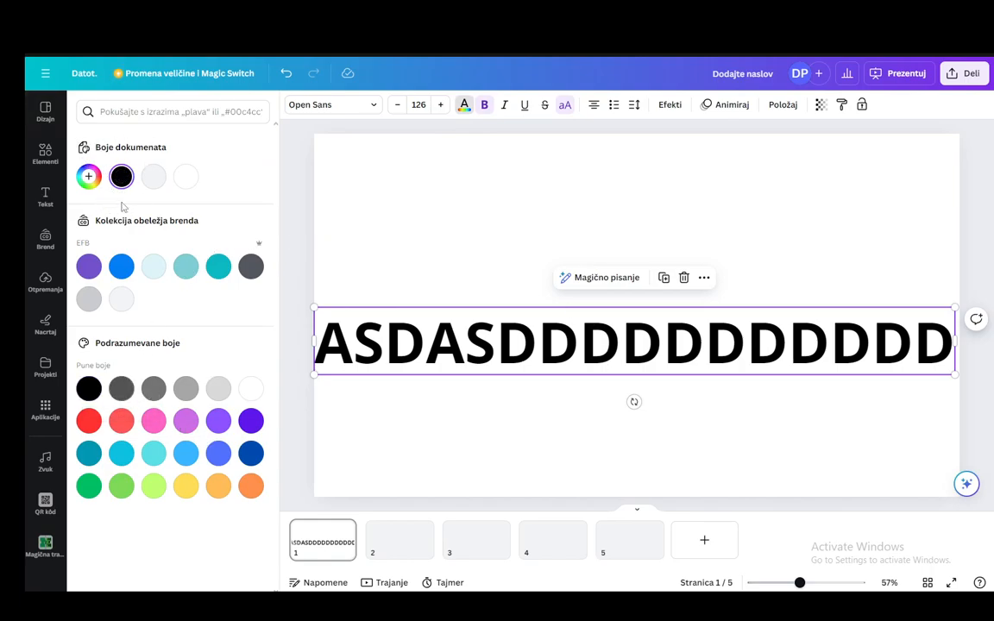
click(88, 176)
drag(170, 255, 259, 213)
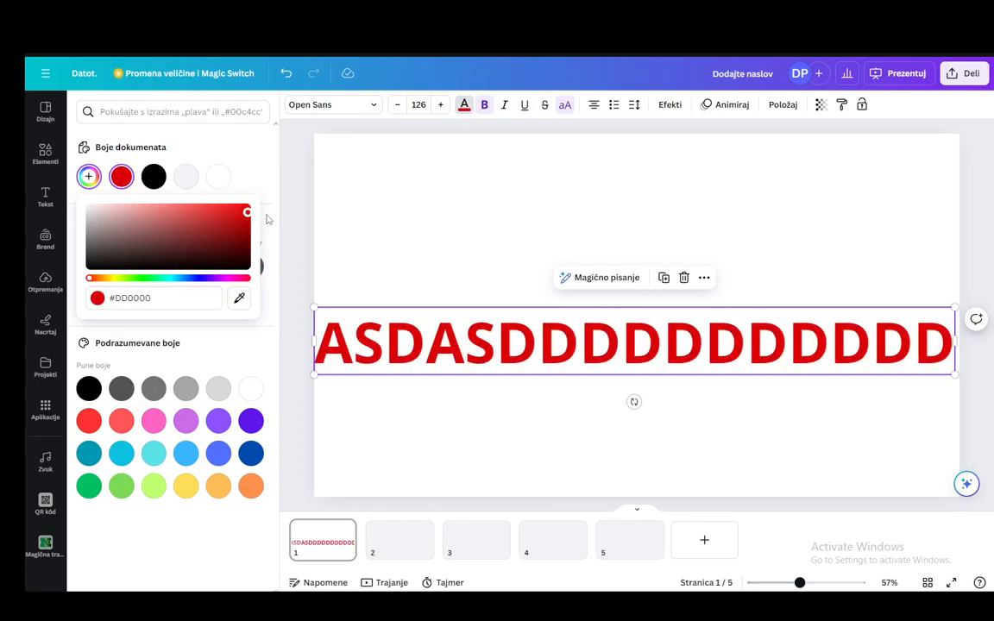
click(236, 278)
click(189, 523)
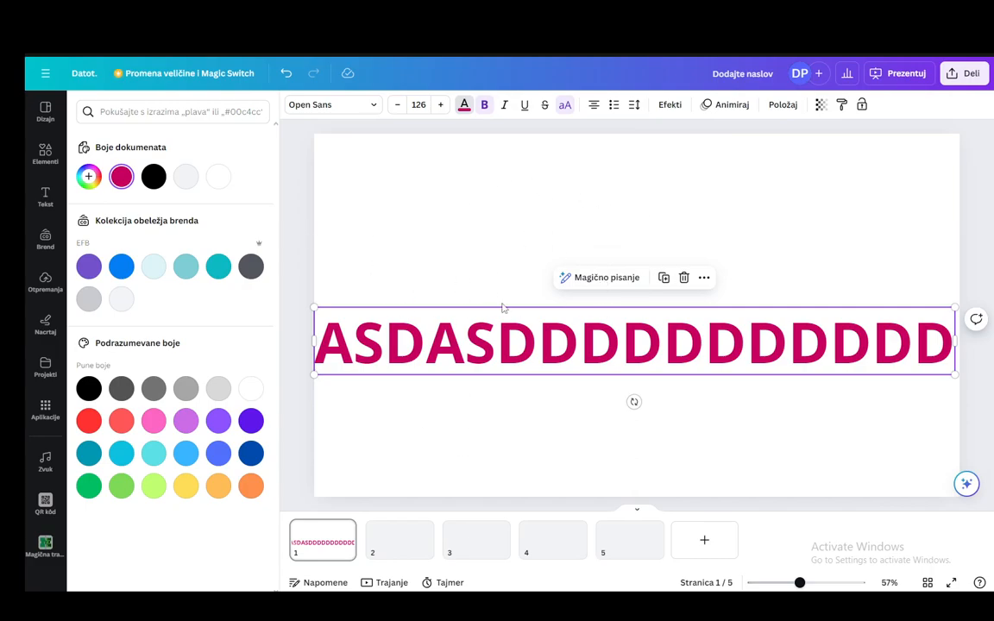
Move the text up to slightly above the page's middle and recolour it light grey from the EFB brand palette.
click(412, 342)
click(439, 281)
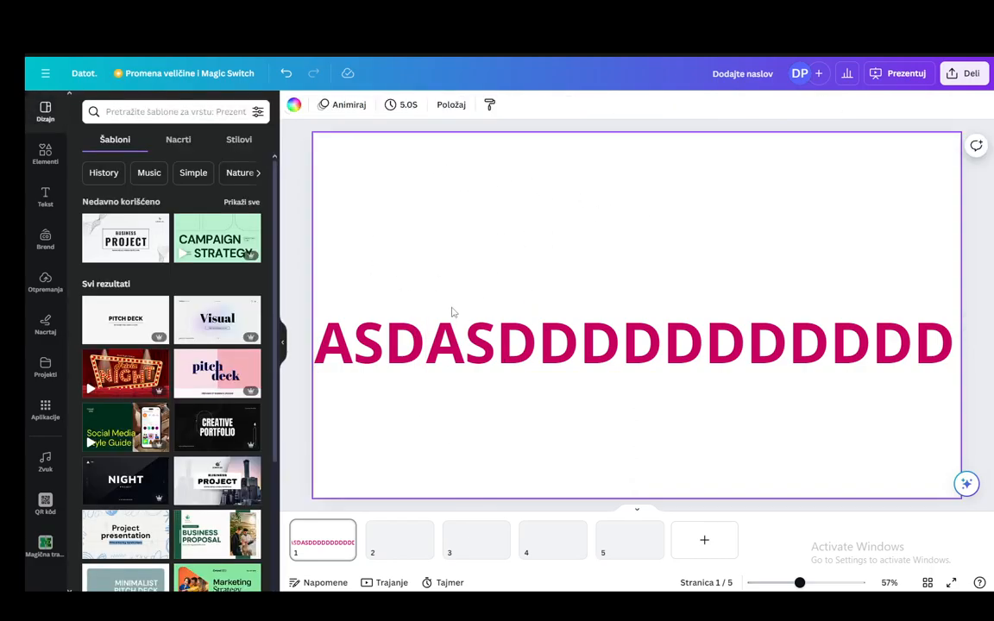
click(471, 344)
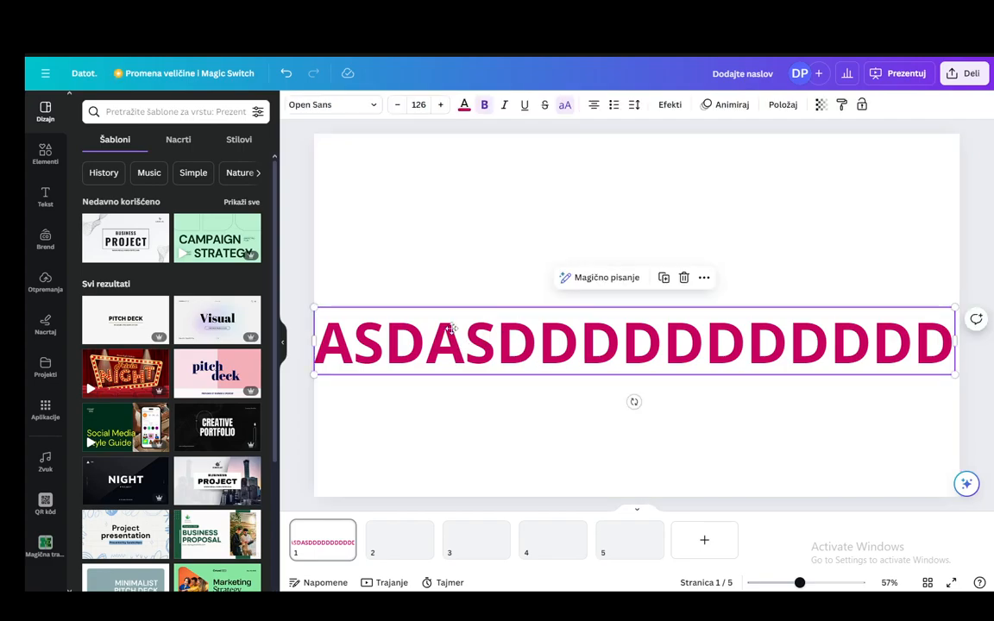
drag(455, 339, 444, 277)
click(463, 105)
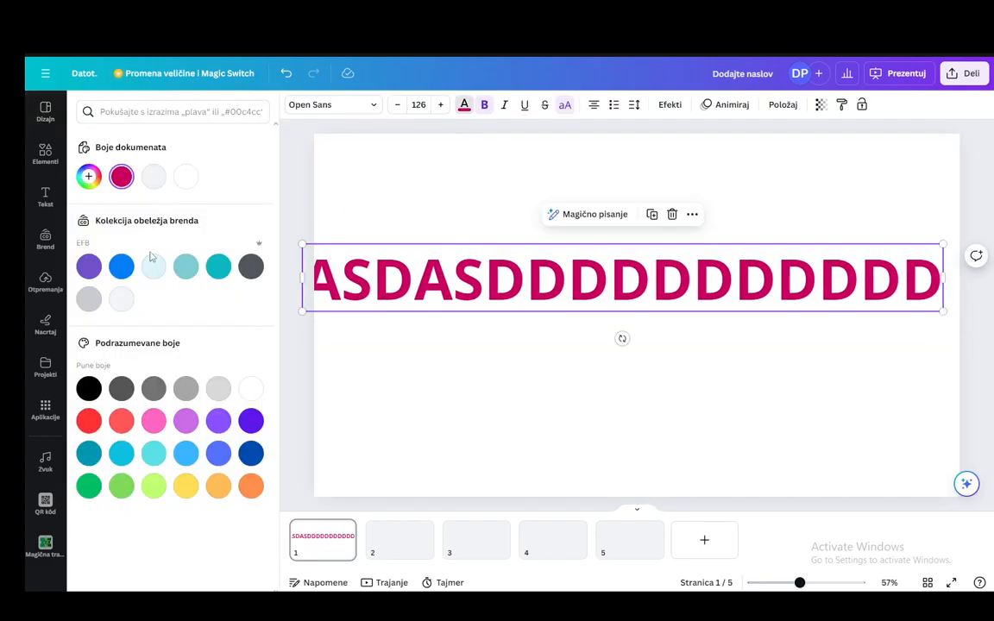
click(121, 299)
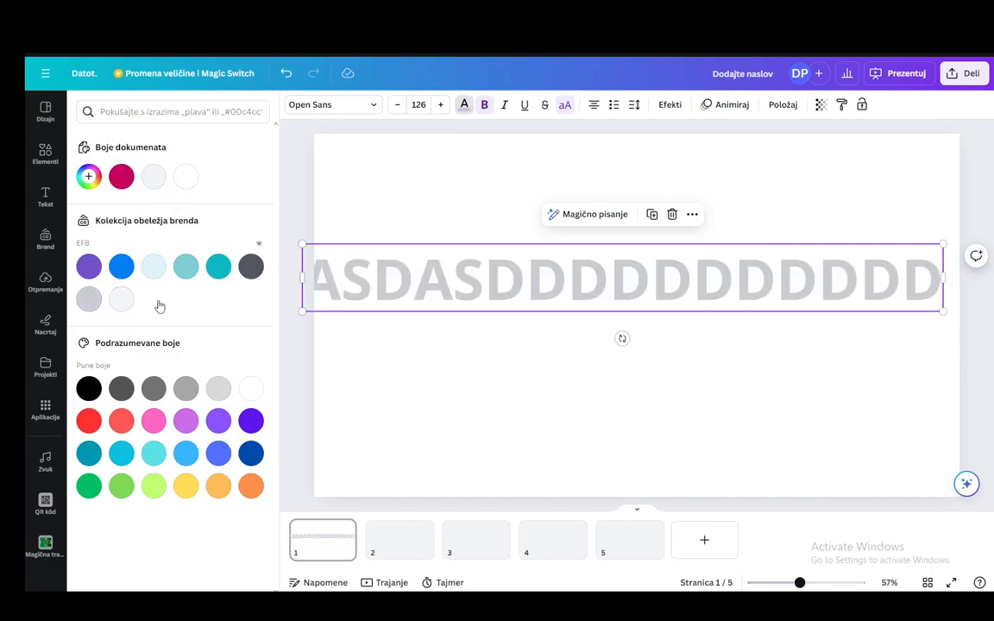
click(481, 275)
drag(480, 275, 499, 290)
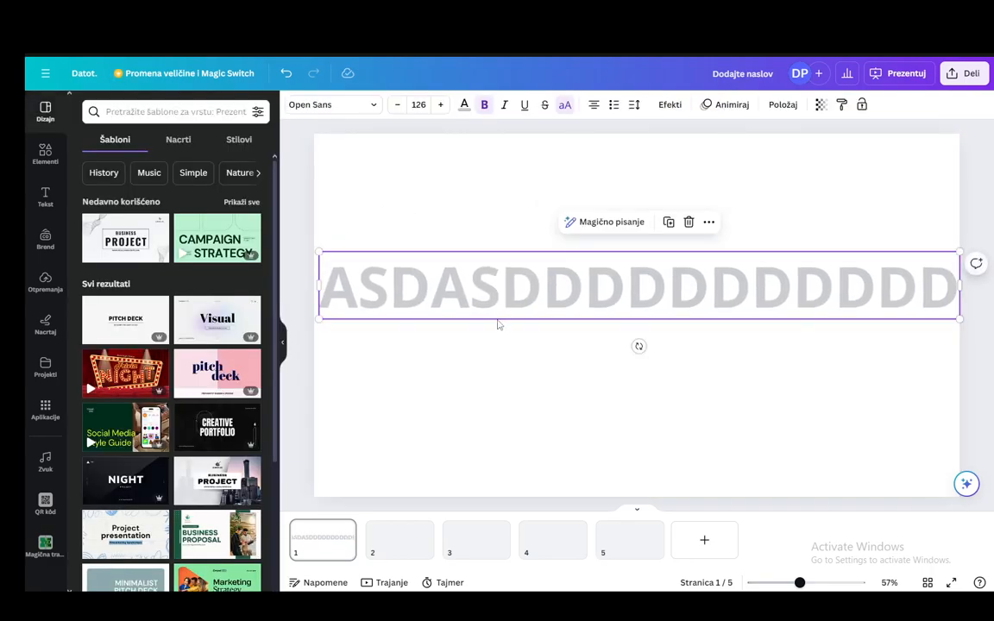
Lower the text's transparency value to 29.
click(824, 104)
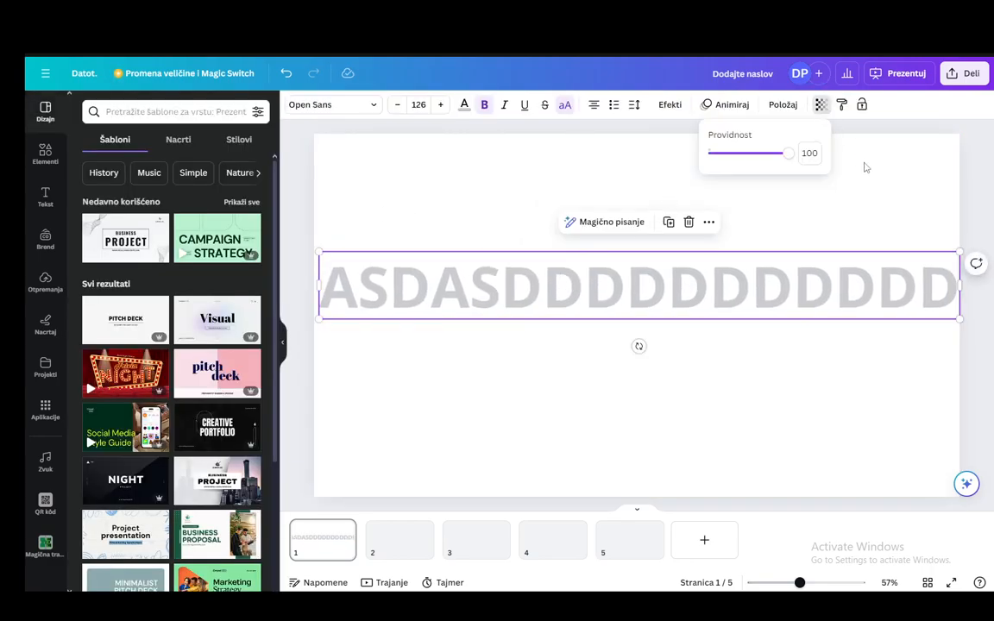
drag(789, 154, 730, 165)
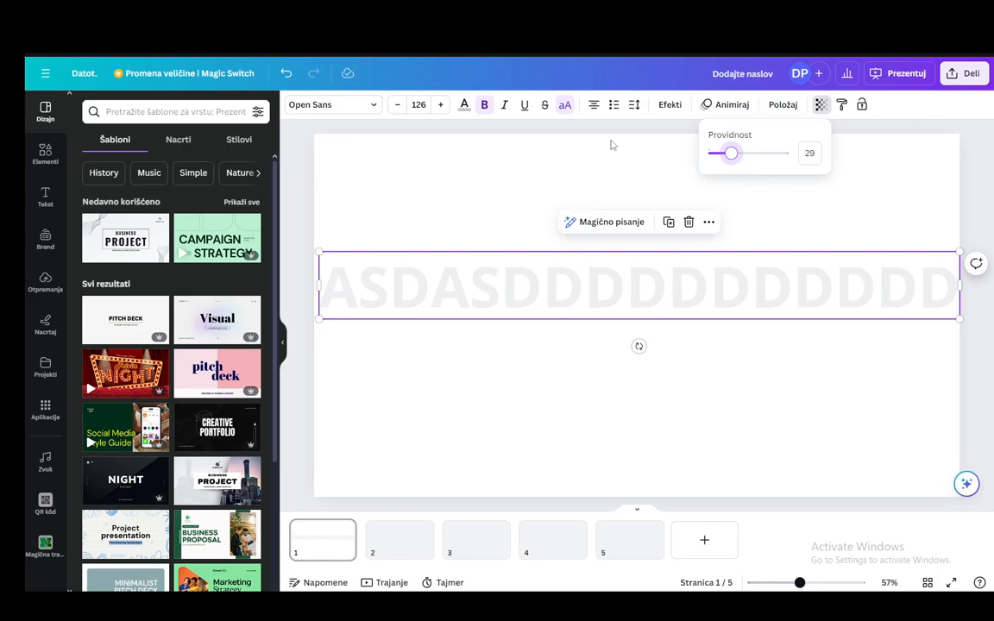
click(587, 144)
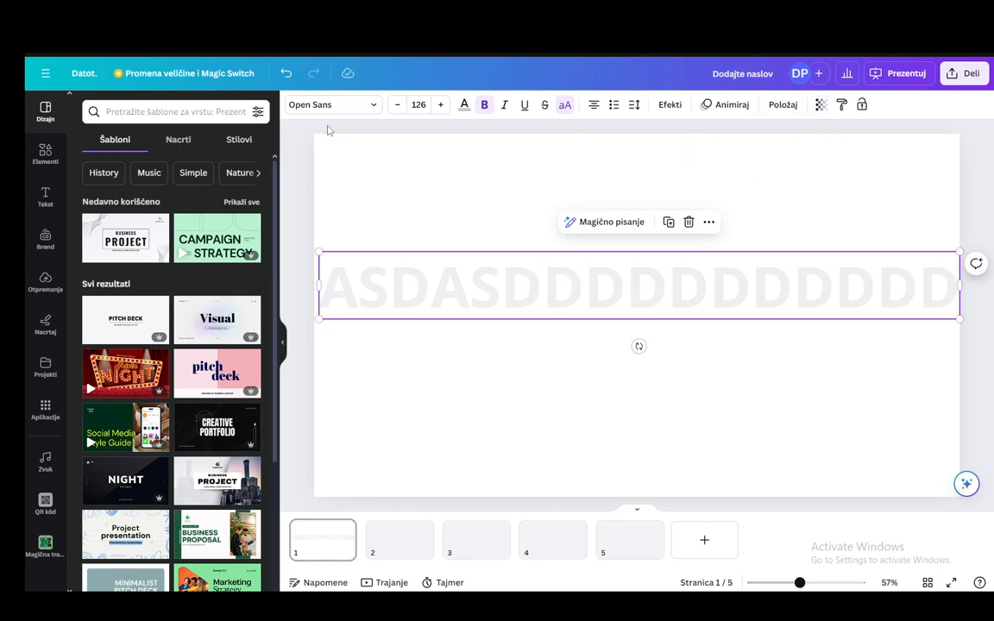
Search the frame elements for "gradient".
click(47, 154)
click(247, 122)
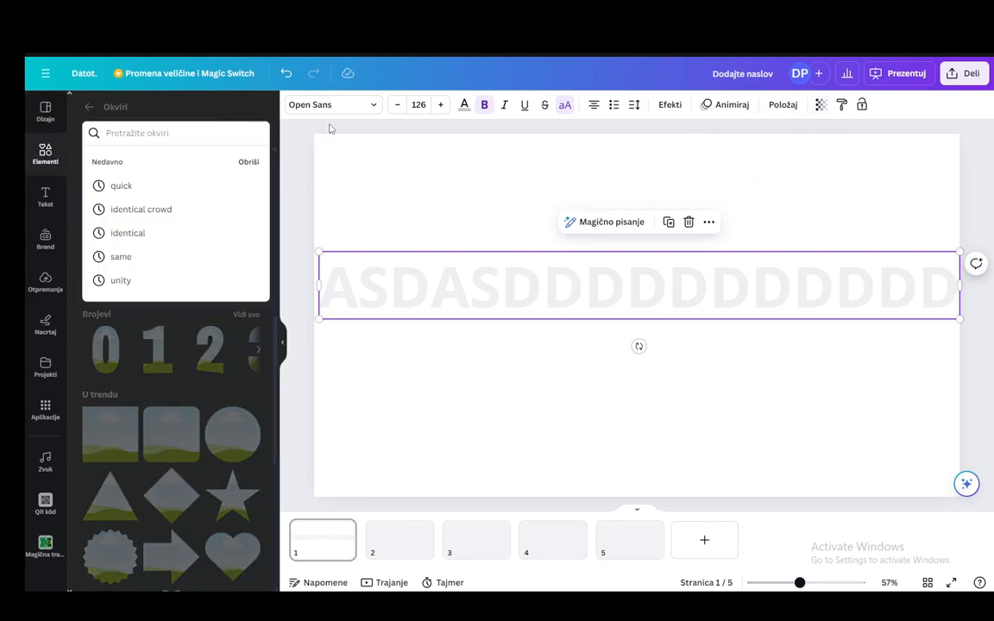
text(gradient)
click(125, 184)
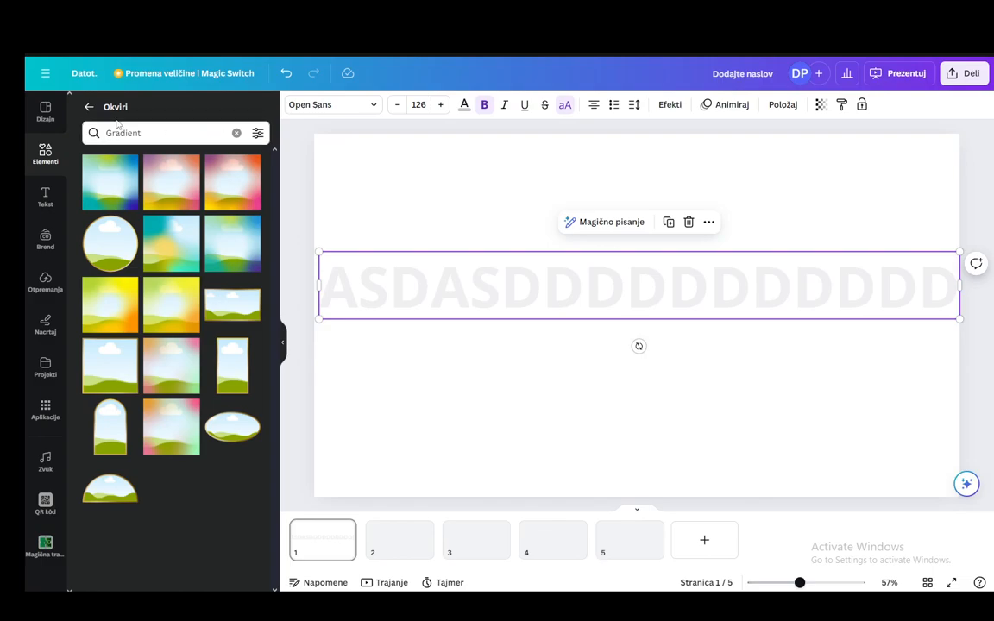
Search all elements for "gradient", limit the results to graphics, and place the purple fading square on the page.
click(88, 106)
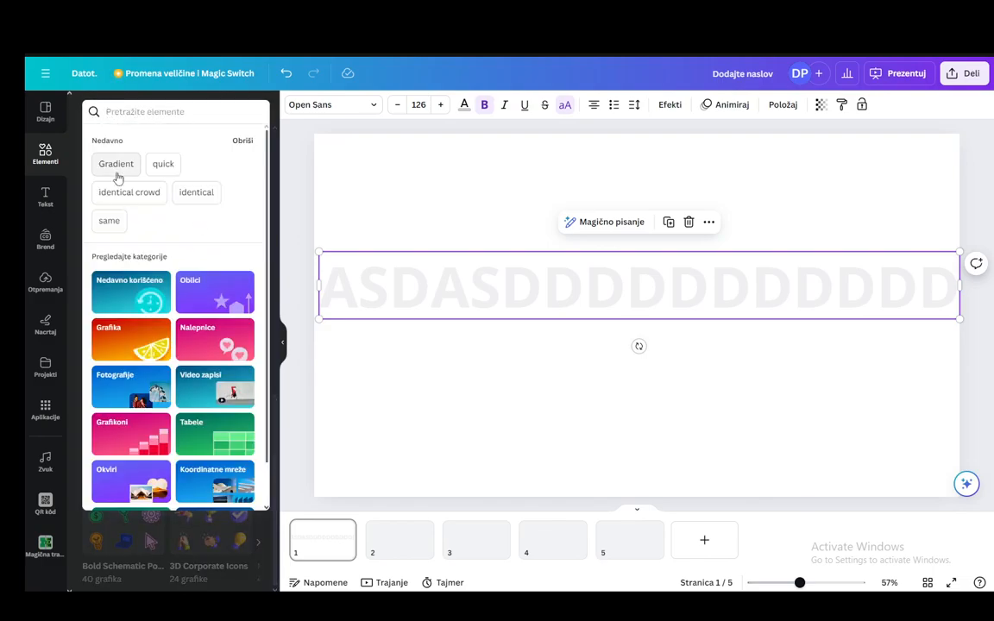
text(gradient)
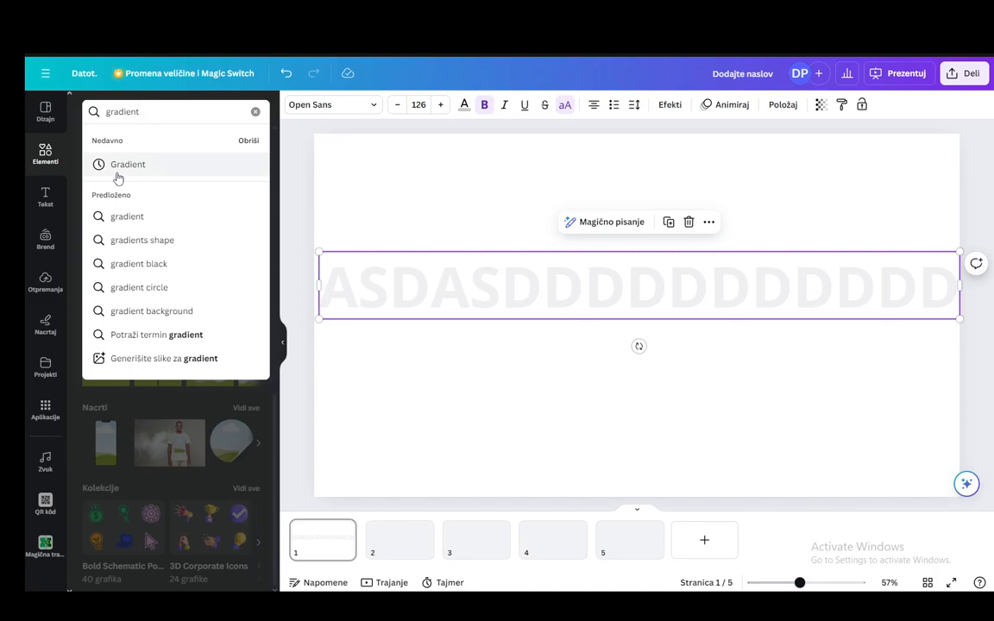
click(118, 172)
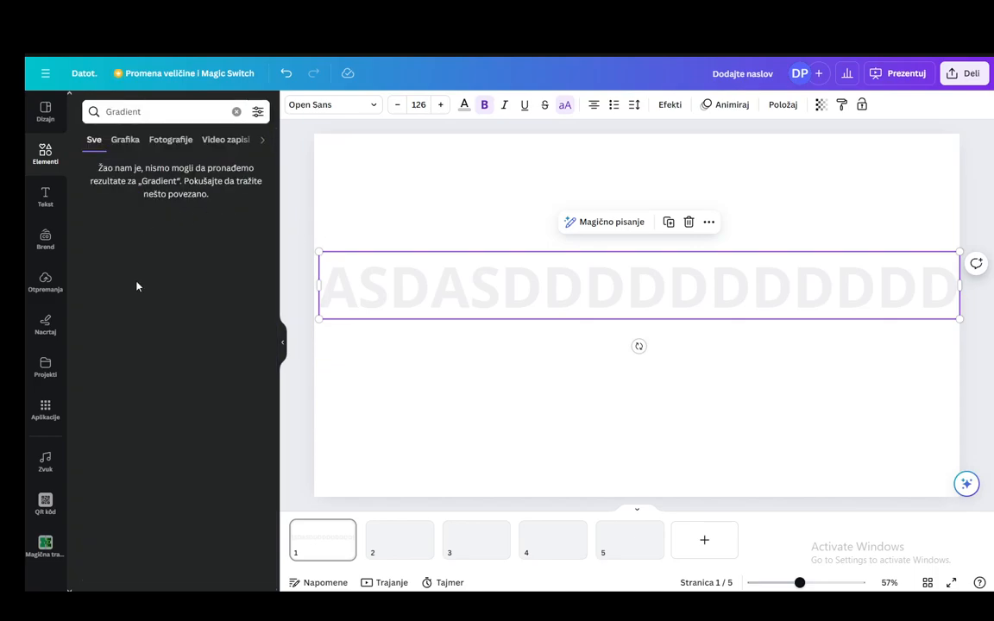
click(121, 140)
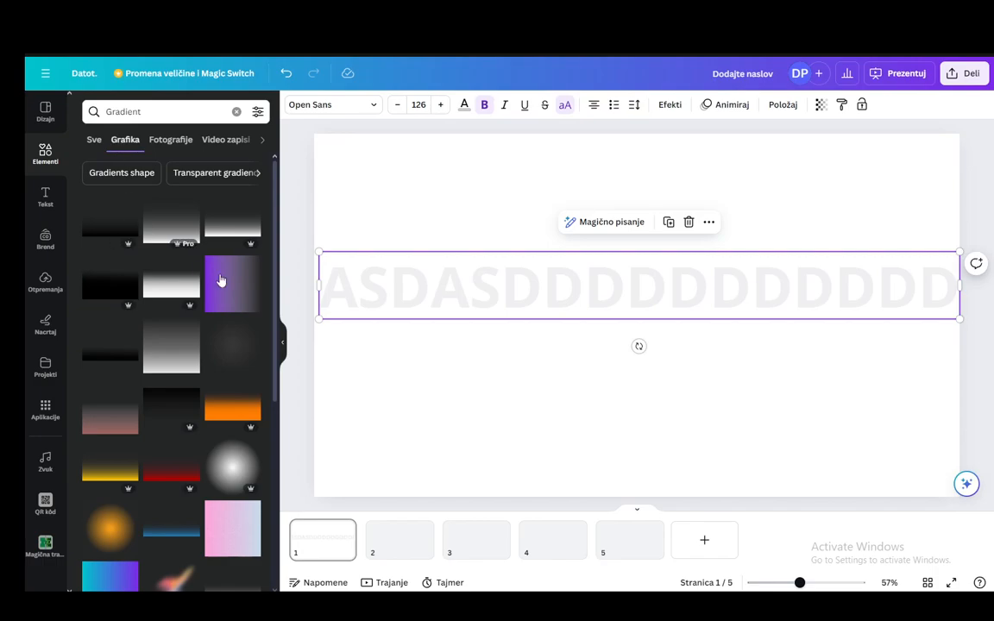
drag(226, 283, 456, 236)
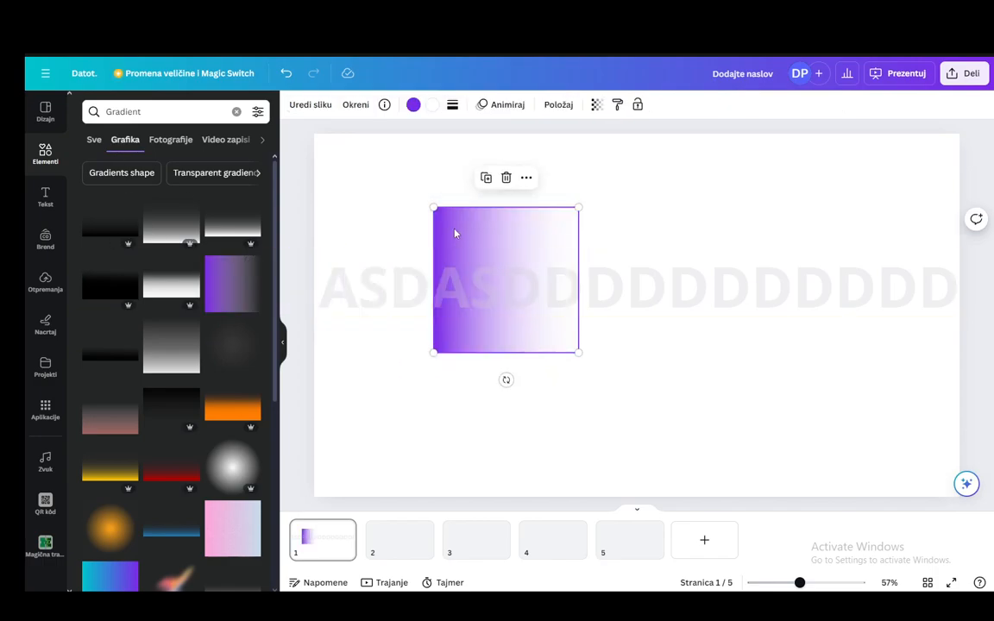
Set the gradient's second colour to orange and enlarge the graphic until it covers the whole page.
click(414, 105)
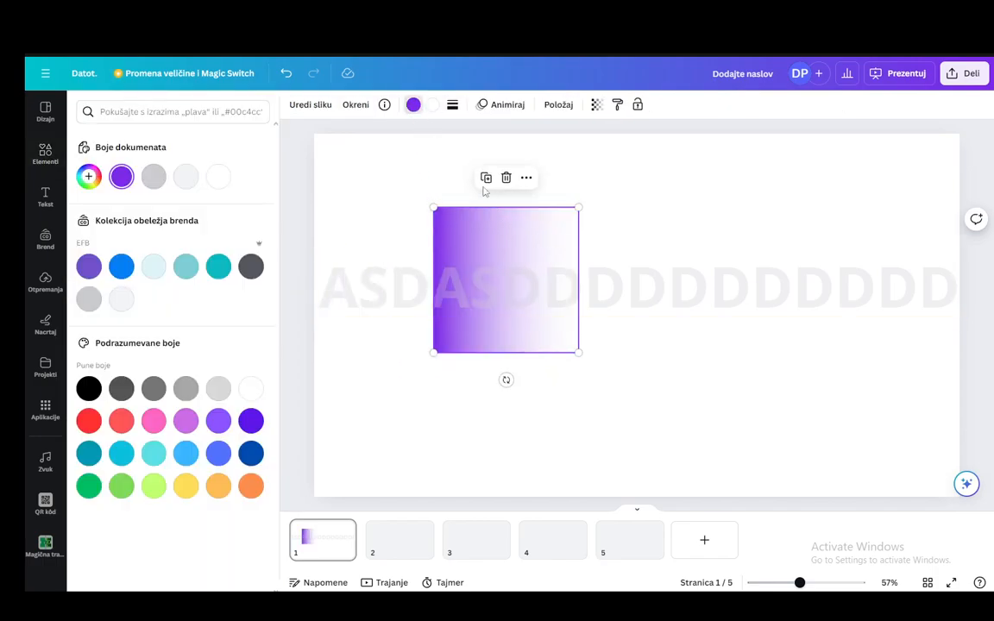
click(251, 486)
click(400, 191)
drag(494, 226, 421, 198)
drag(506, 324, 799, 433)
drag(676, 378, 502, 206)
drag(620, 441, 641, 383)
drag(411, 207, 760, 433)
drag(732, 215, 701, 198)
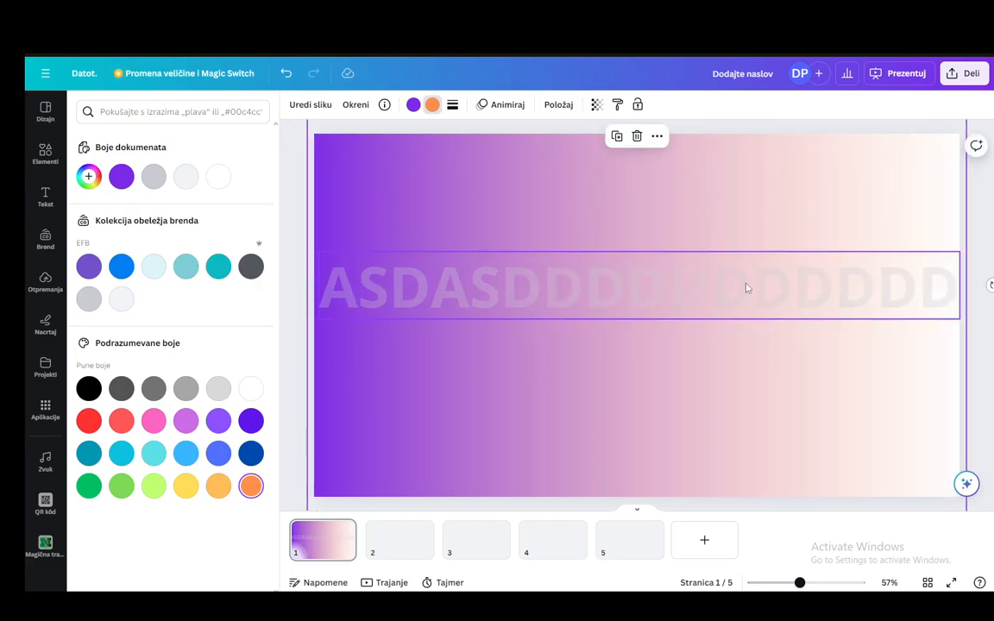
Examine the gradient graphic's border, transparency and image-editing effect options.
click(452, 107)
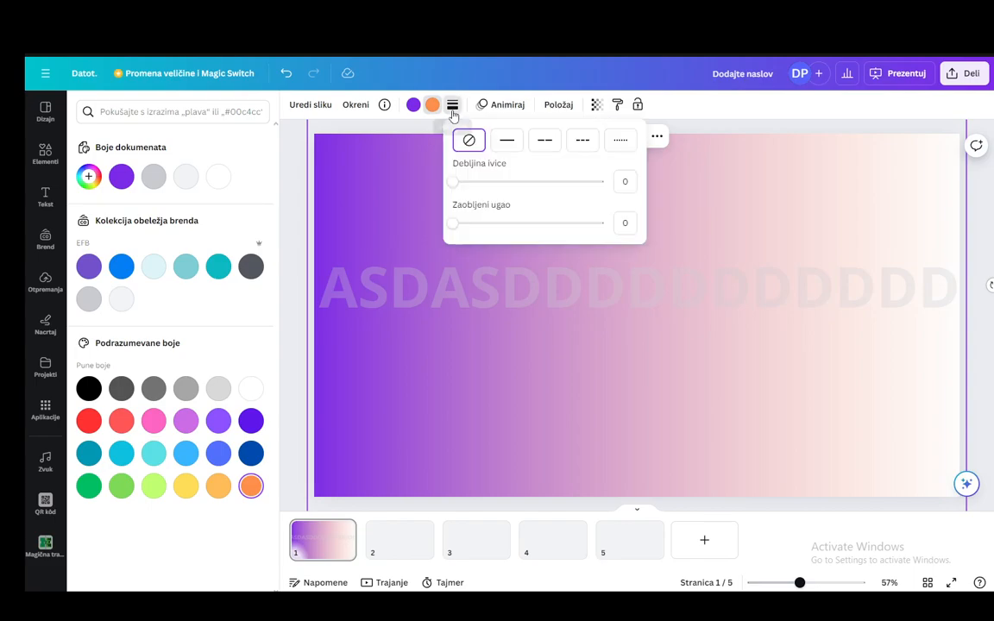
click(559, 345)
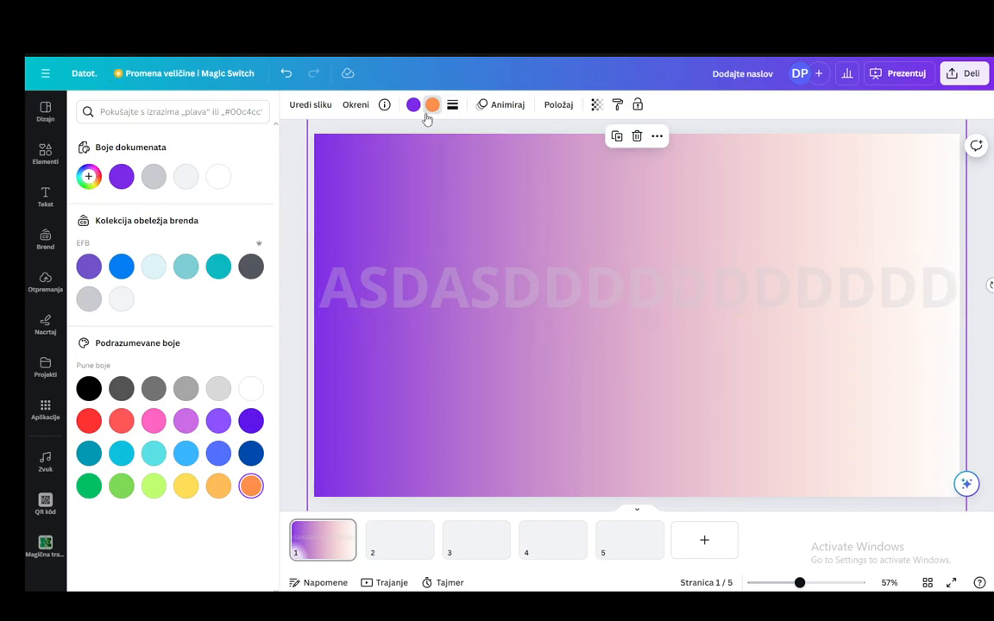
click(596, 104)
click(311, 104)
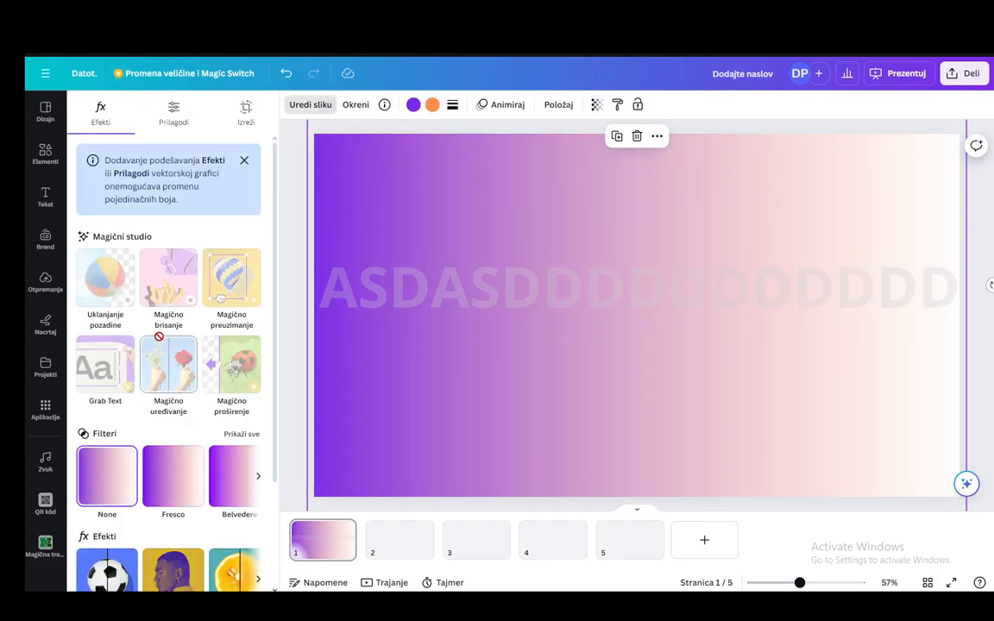
scroll(162, 388, down, 3)
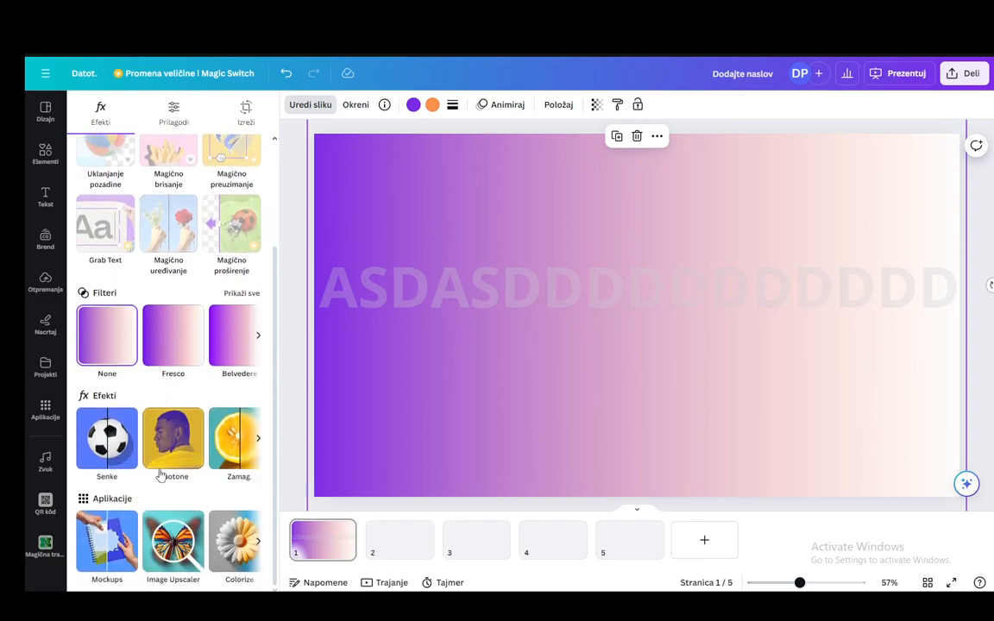
scroll(159, 473, up, 3)
click(245, 162)
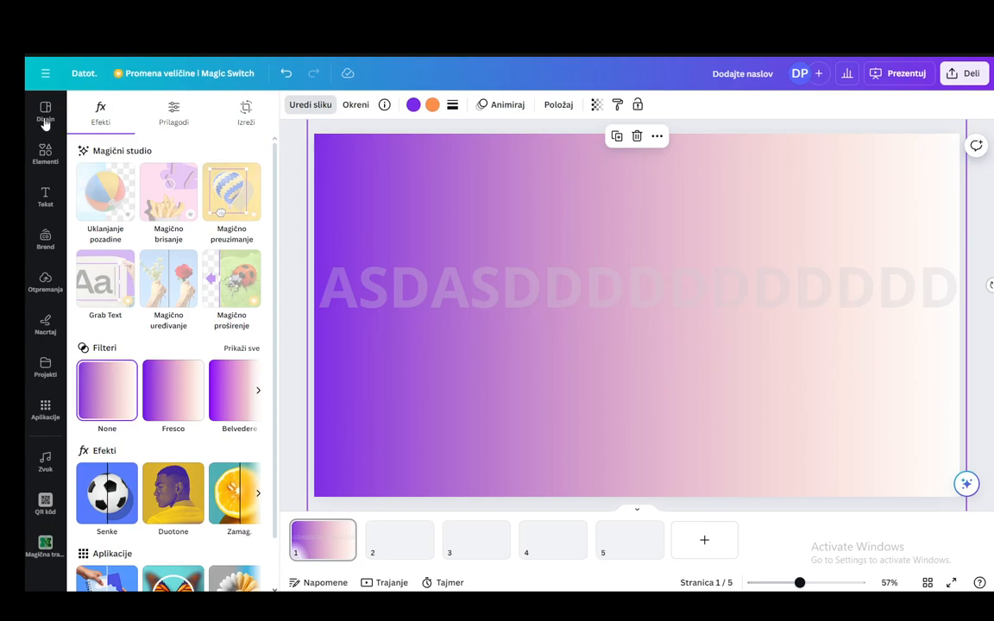
Try dark grey from the brand palette and deep violet from the default colours as the gradient's second colour.
click(432, 105)
click(252, 268)
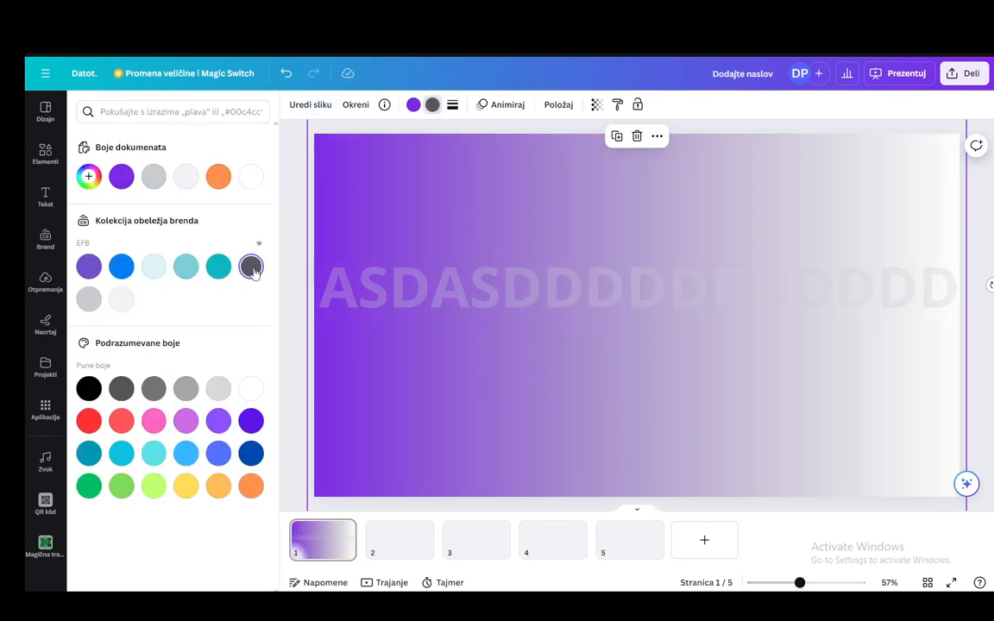
click(251, 421)
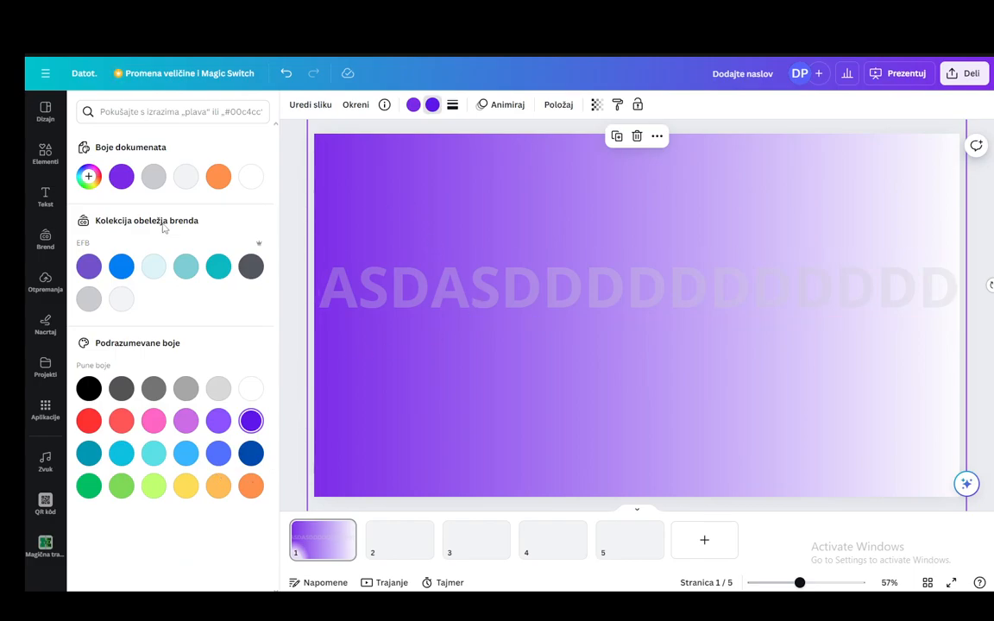
Delete the purple fading graphic and search the elements for "gradient", limiting the results to graphics.
key(Delete)
click(136, 117)
text(gradient)
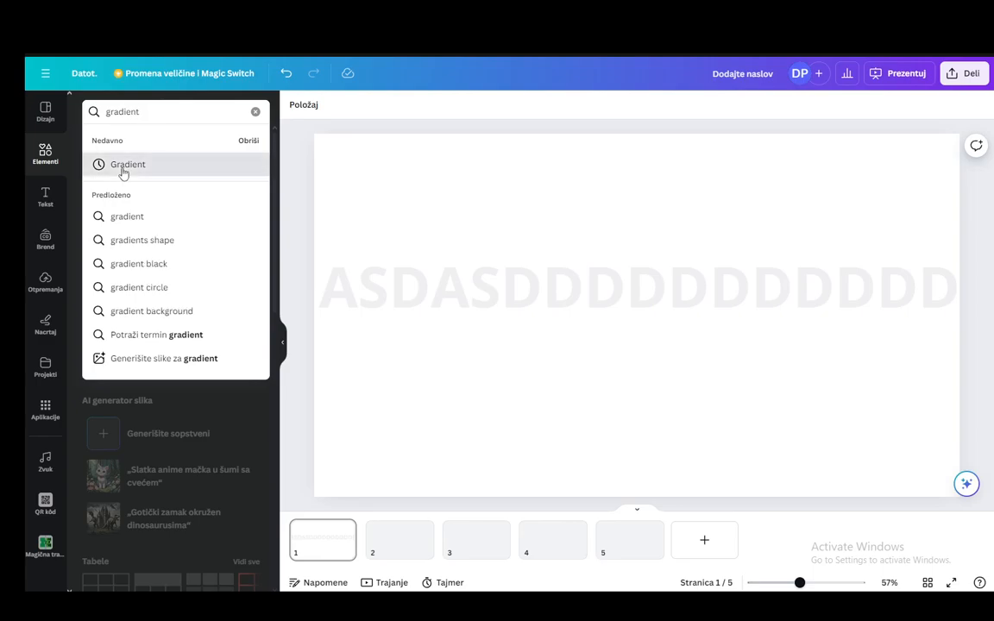
click(121, 164)
click(125, 140)
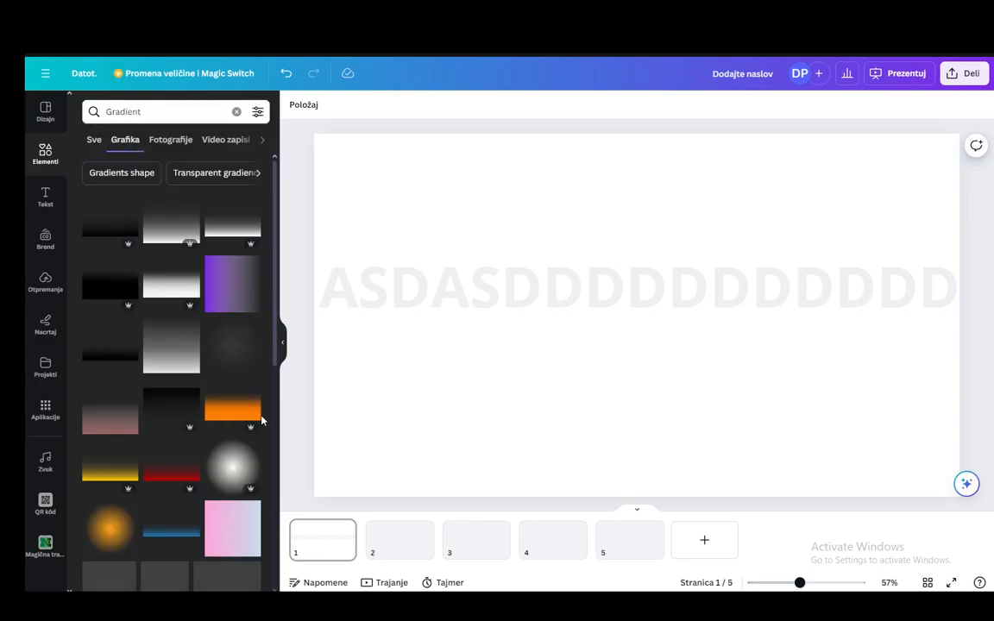
Place the teal-to-purple gradient square on the page and change its teal colour to the default orange.
scroll(208, 386, down, 2)
drag(110, 509, 455, 186)
click(592, 226)
click(541, 188)
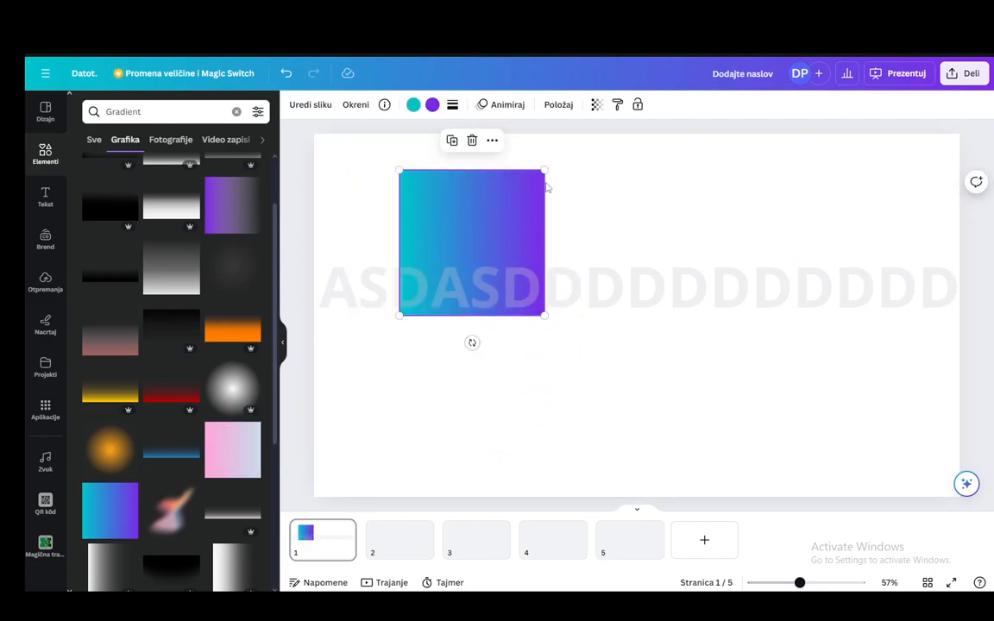
click(413, 105)
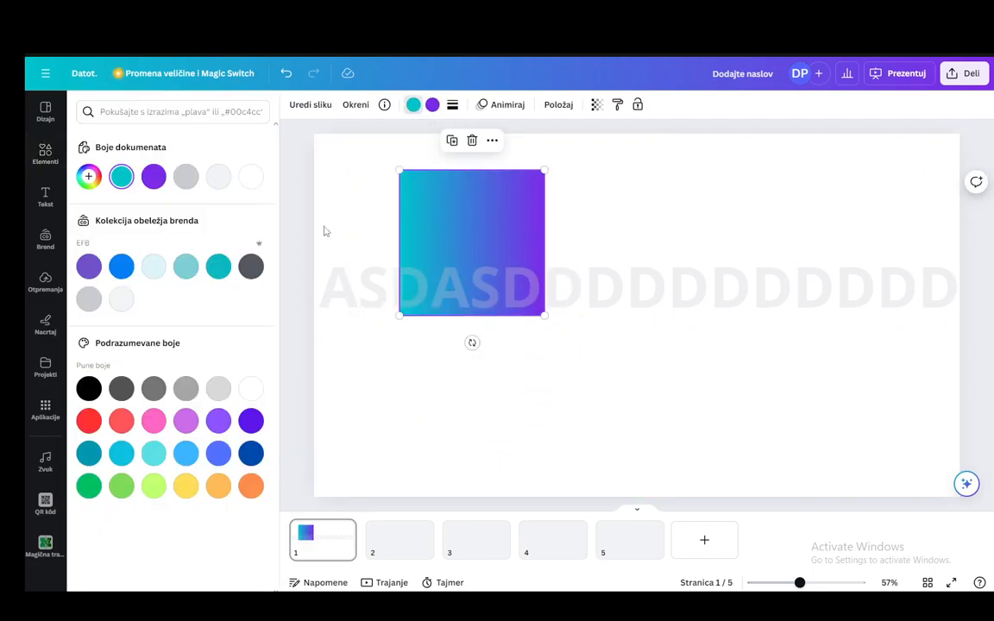
click(251, 486)
Move and enlarge the orange-to-purple gradient until it covers the whole page behind the heading.
drag(483, 225, 432, 200)
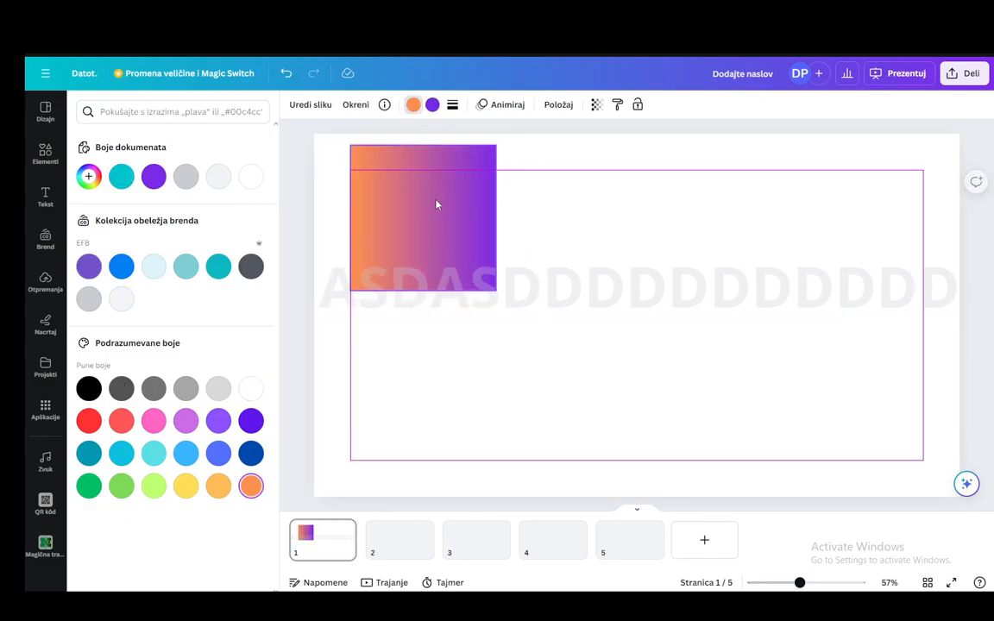
drag(495, 289, 870, 555)
drag(654, 380, 555, 291)
drag(672, 436, 615, 263)
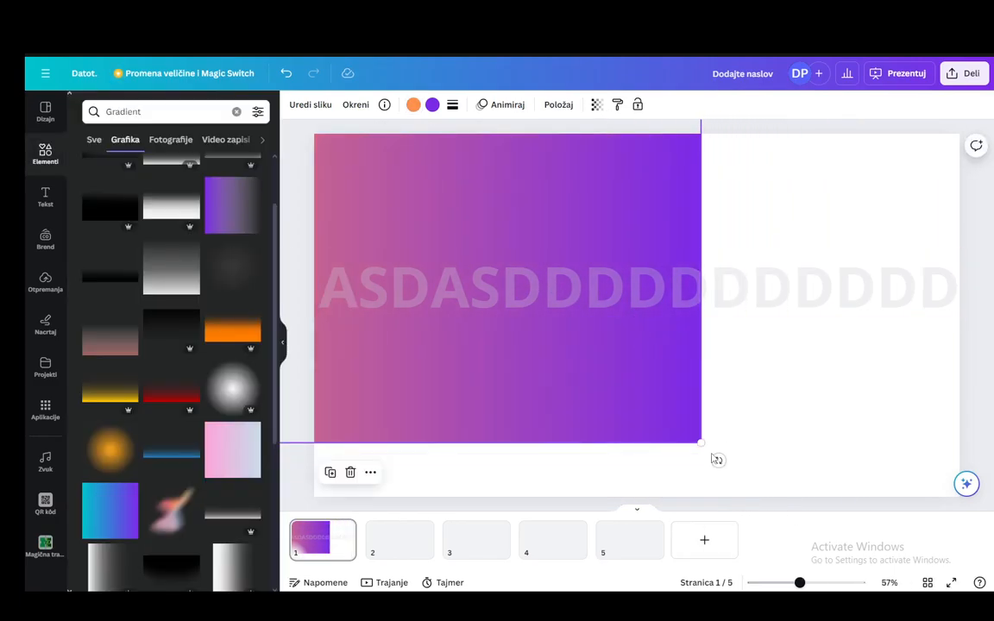
drag(704, 445, 877, 415)
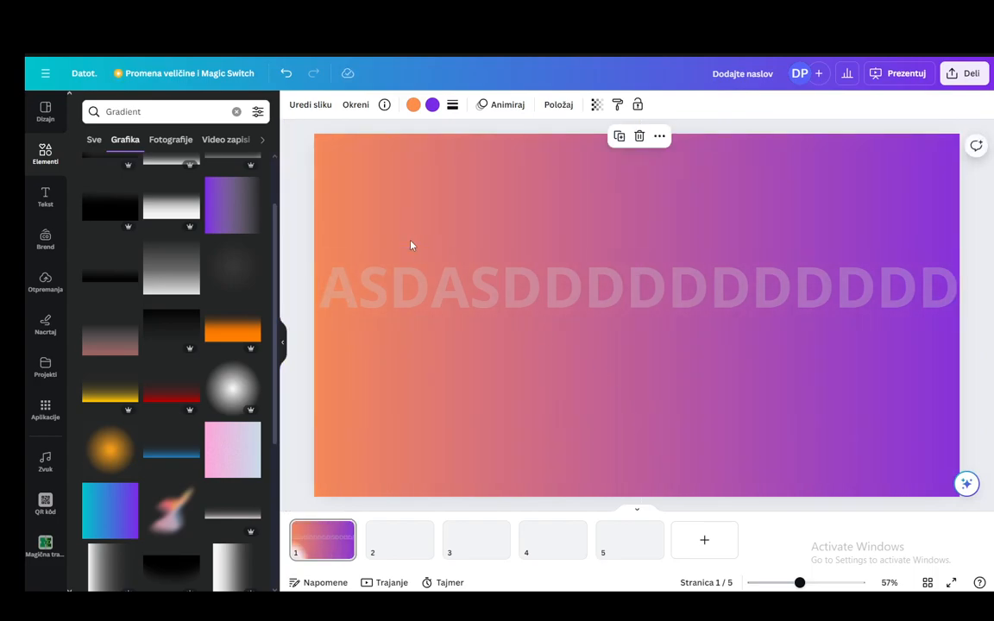
Deselect the gradient, switch to Snipping Tool and capture the page-wide strip containing the heading.
click(306, 224)
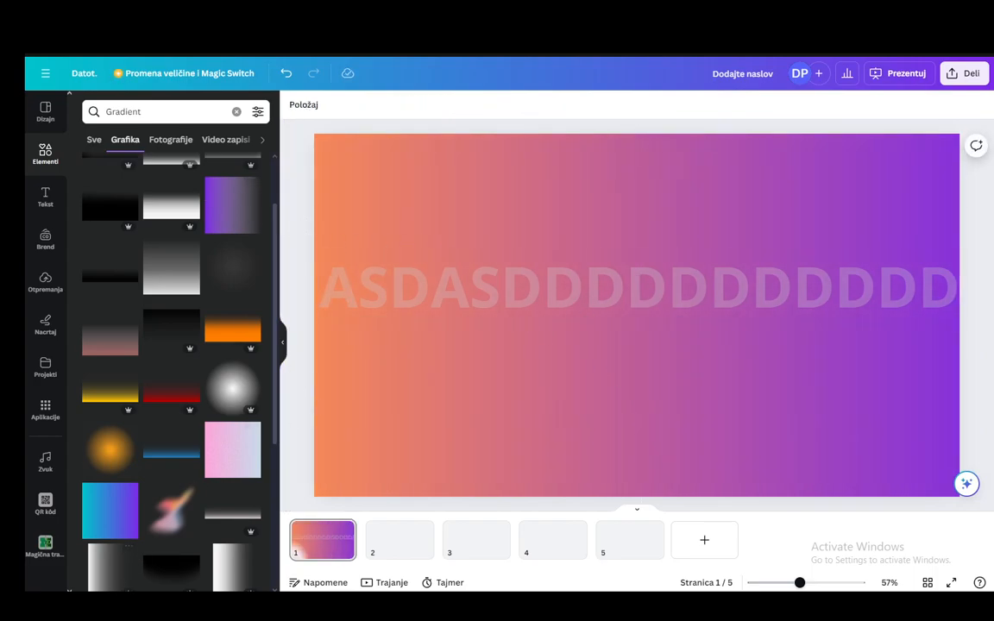
text(s)
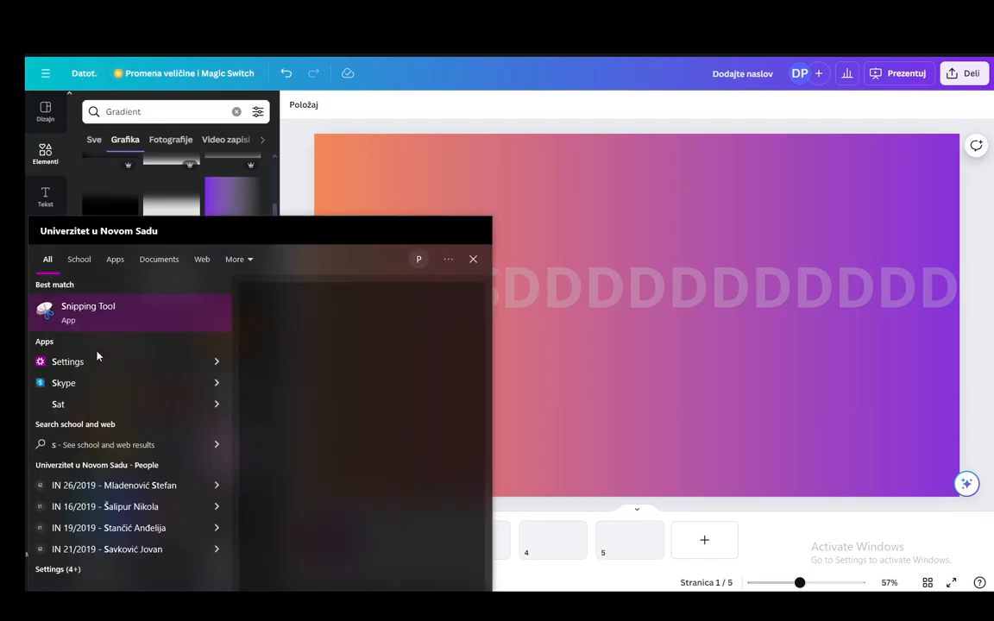
click(135, 328)
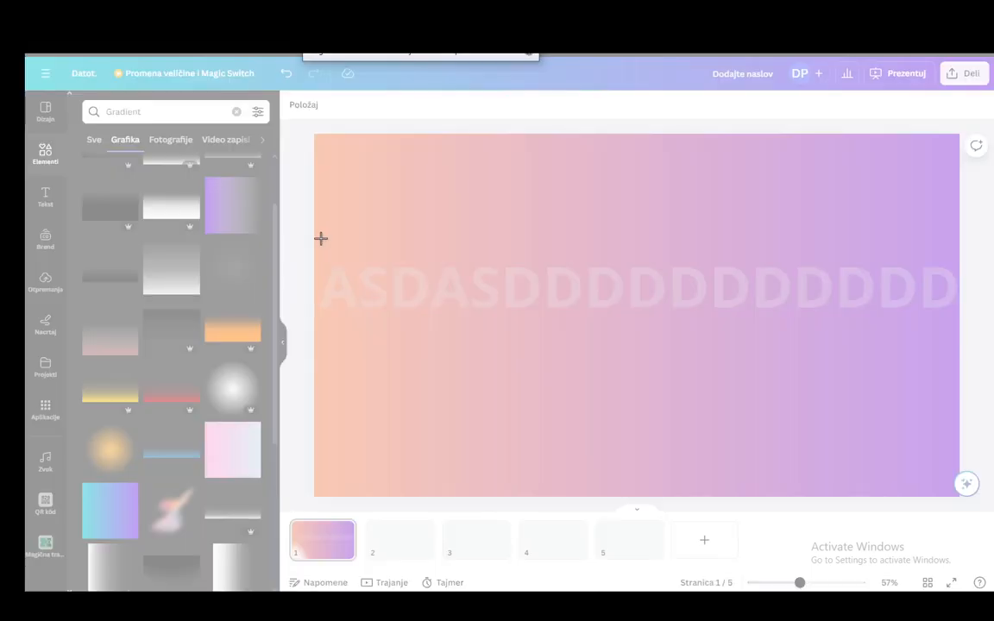
drag(322, 235, 959, 370)
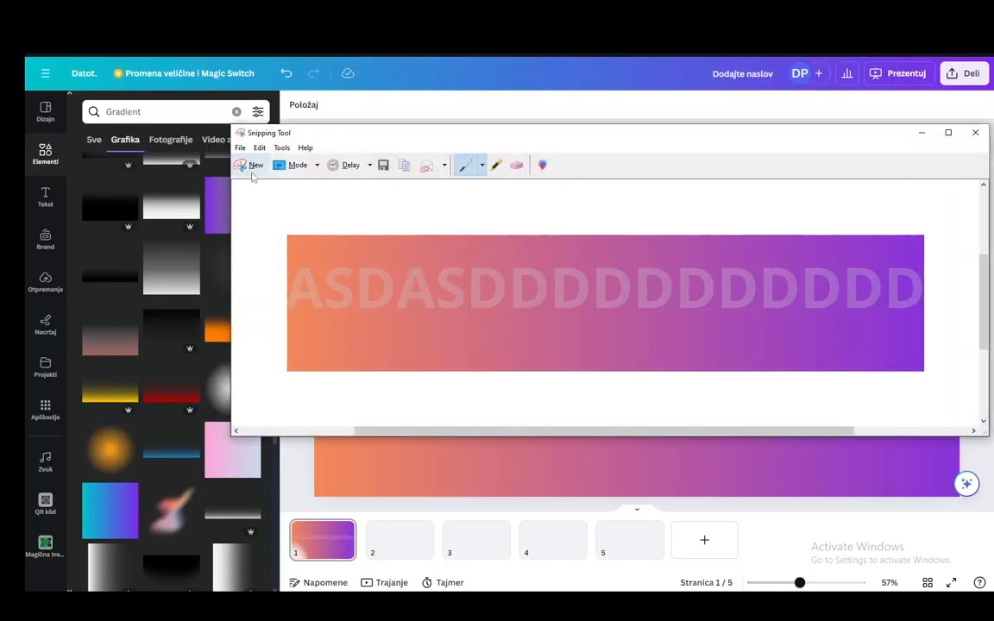
Save the snip to the Desktop as the JPEG file gradient.jpg.
click(383, 164)
text(gradie)
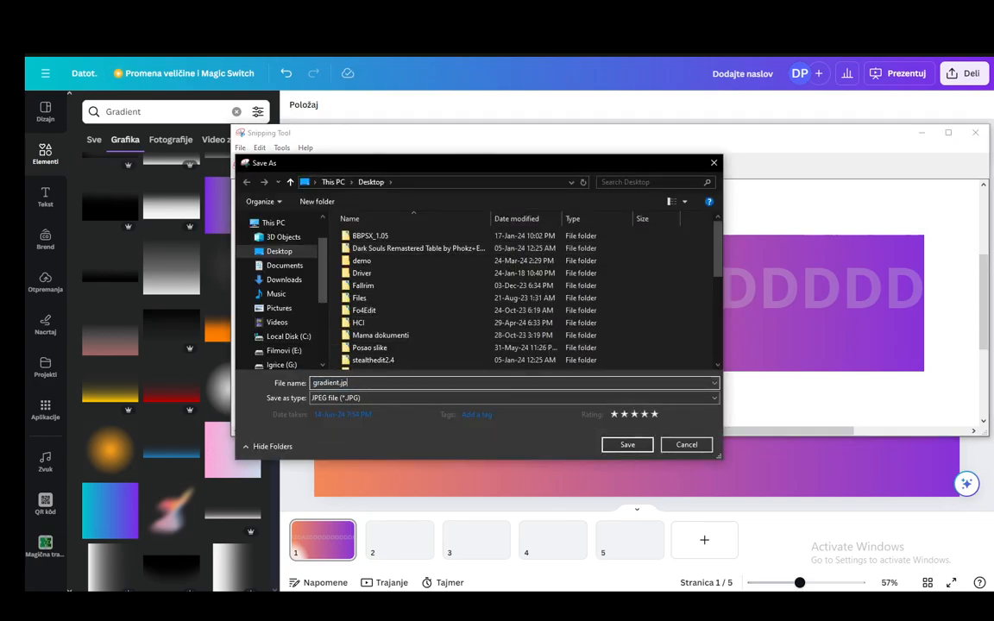
text(nt.j)
key(Return)
Switch back to Canva and upload gradient.jpg from the Desktop to the image uploads.
click(45, 279)
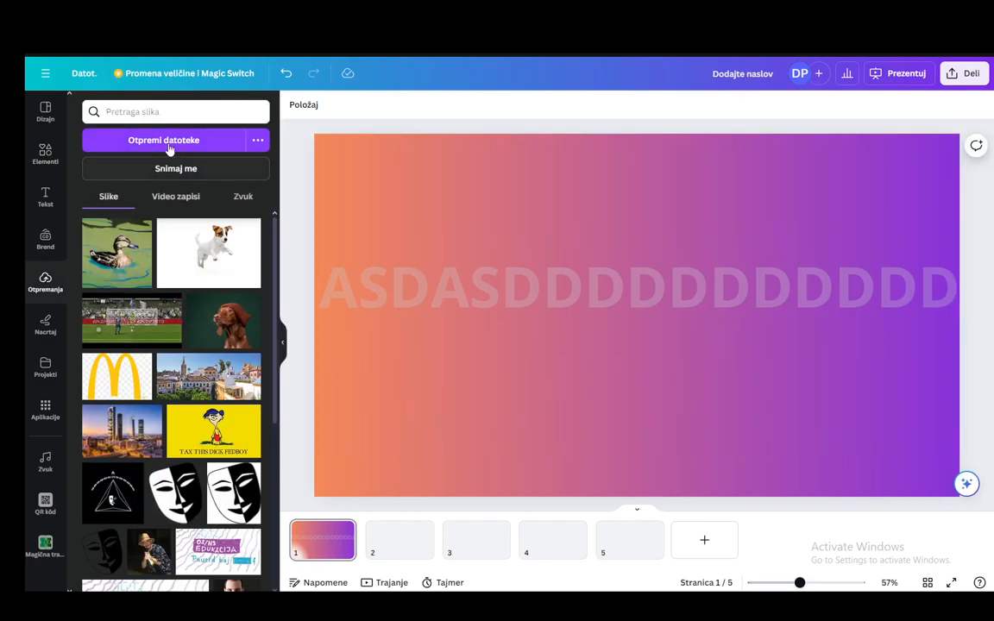
scroll(298, 264, down, 3)
scroll(162, 330, up, 2)
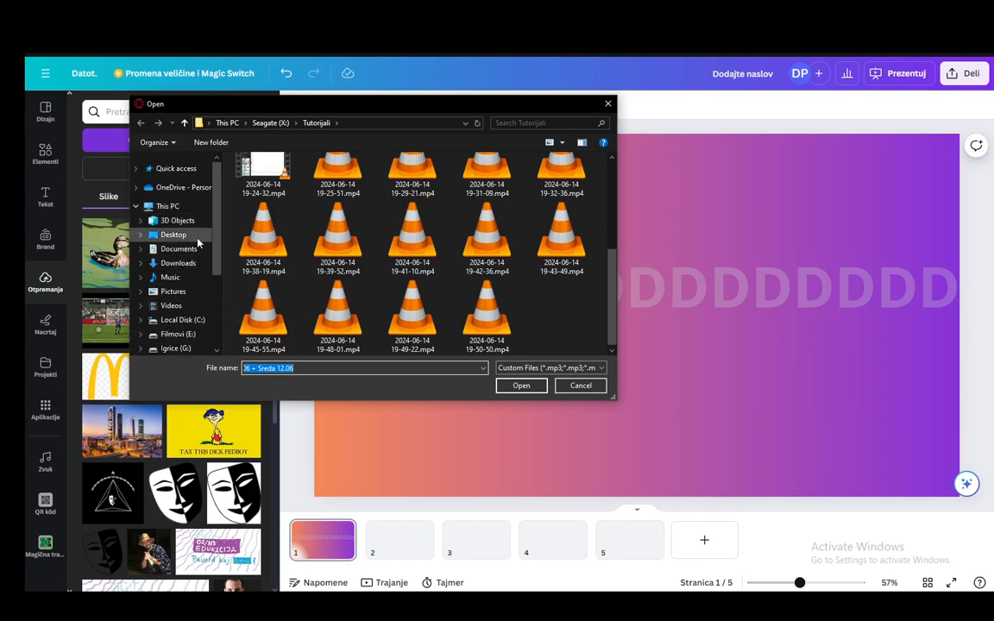
click(178, 263)
click(173, 234)
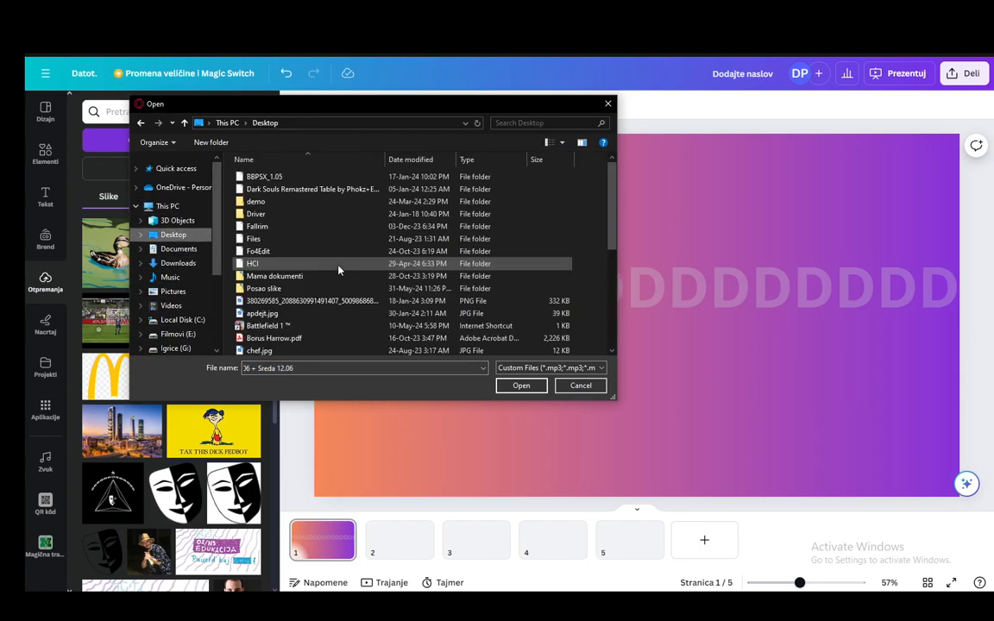
scroll(332, 272, down, 5)
scroll(318, 307, up, 3)
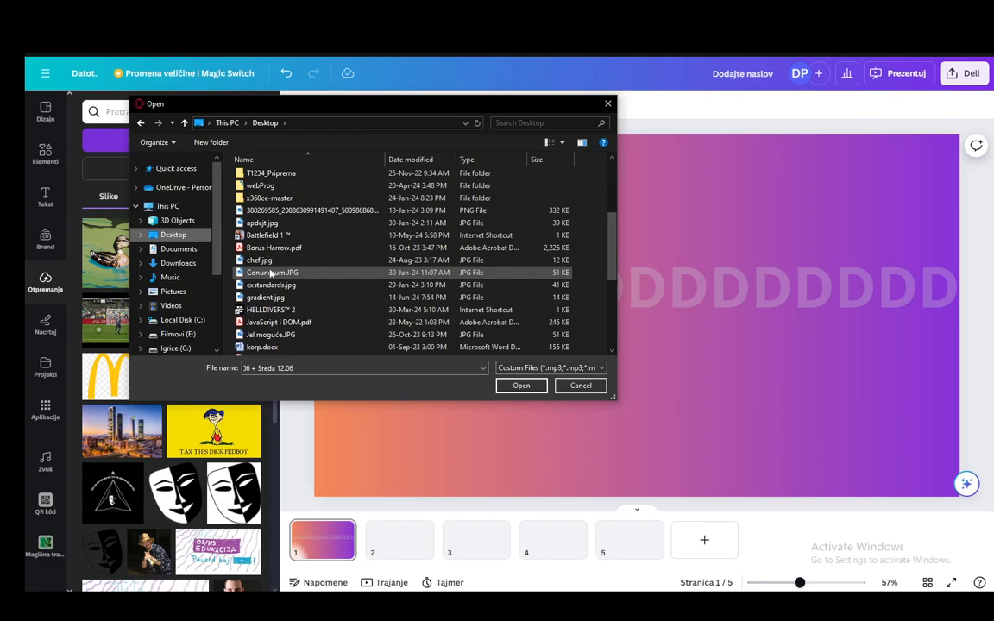
double_click(267, 297)
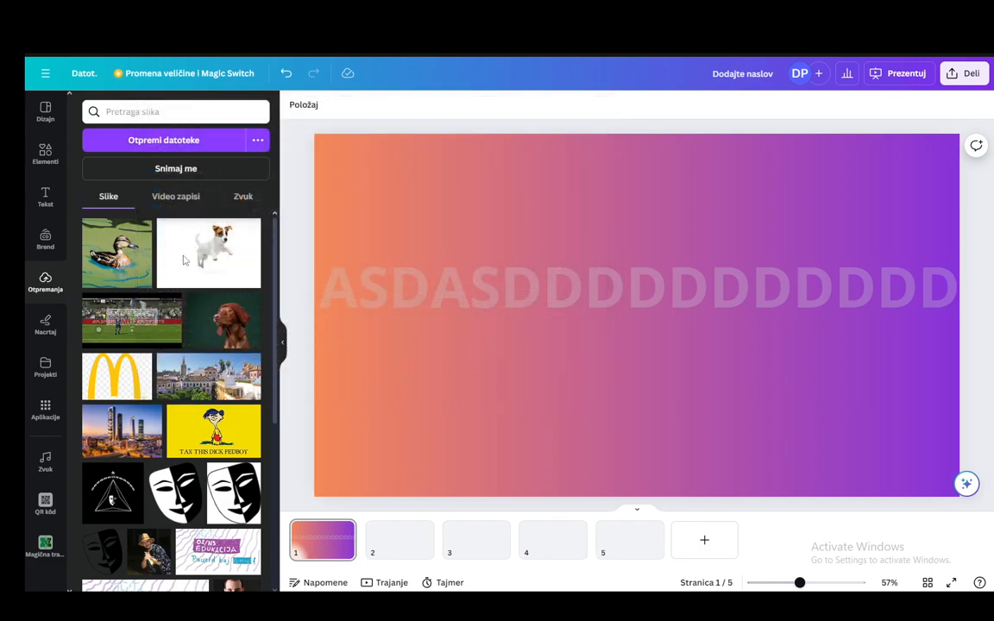
Select the heading and the gradient graphic together and delete them from page 1.
click(407, 339)
drag(344, 288, 360, 255)
click(293, 196)
drag(294, 191, 636, 412)
key(Delete)
Place the uploaded gradient heading image on the empty page, slightly above its centre.
drag(179, 241, 492, 284)
click(649, 411)
drag(605, 283, 662, 276)
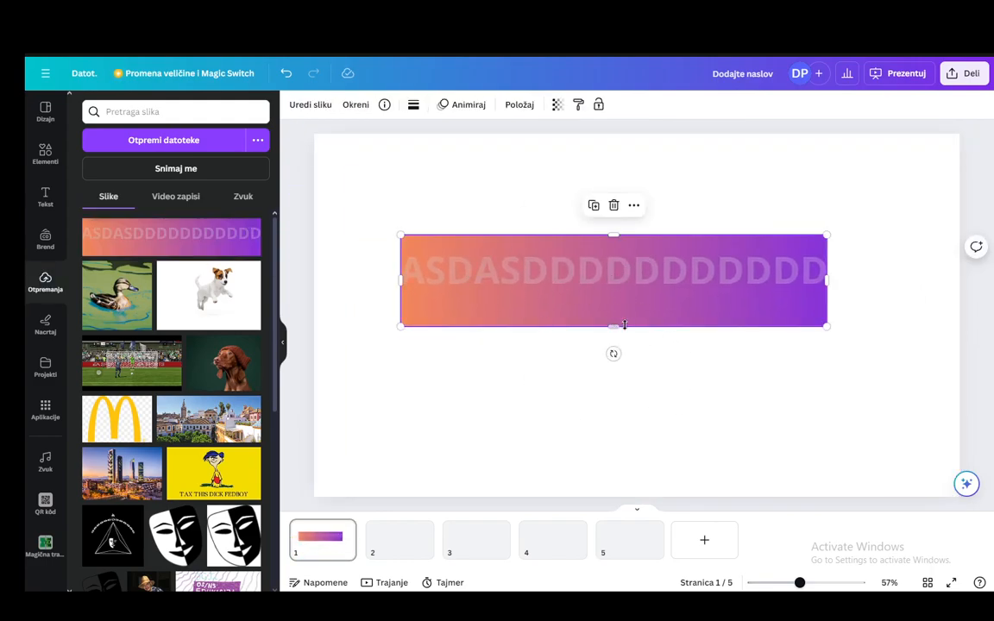
Apply the background removal effect to the gradient heading image.
right_click(508, 273)
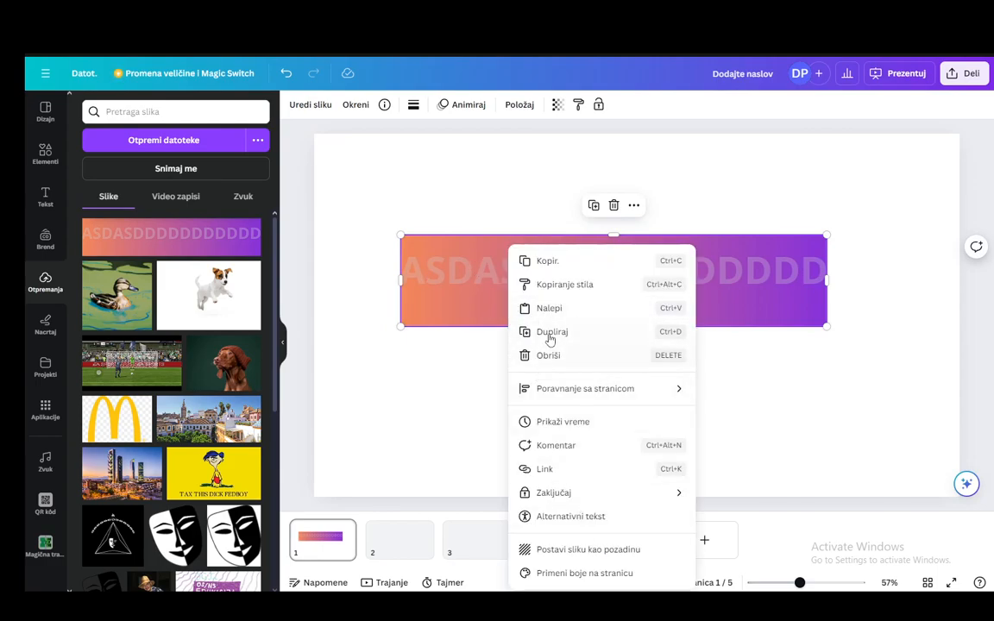
click(481, 268)
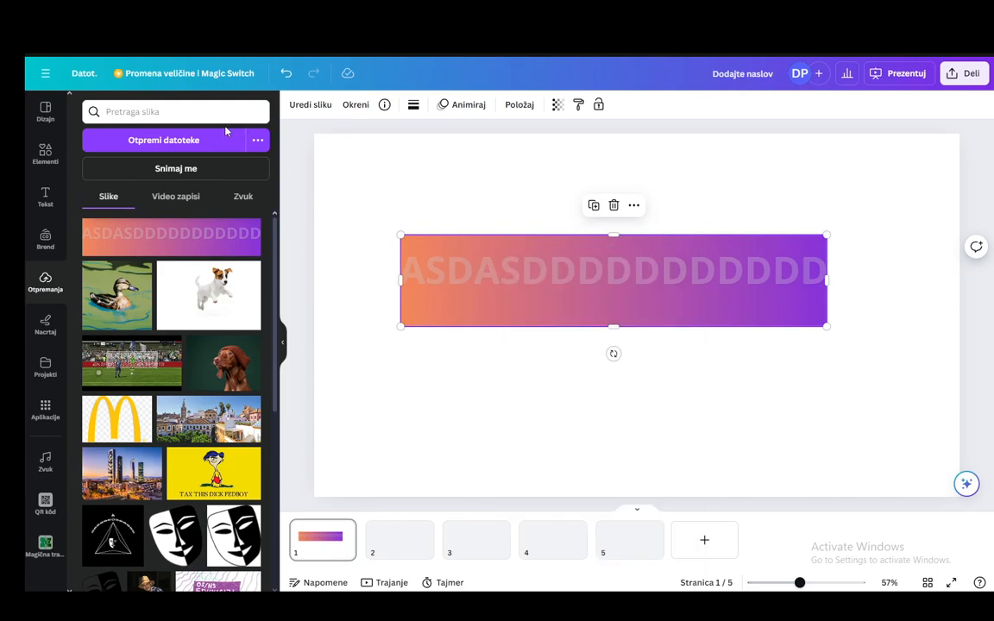
click(310, 104)
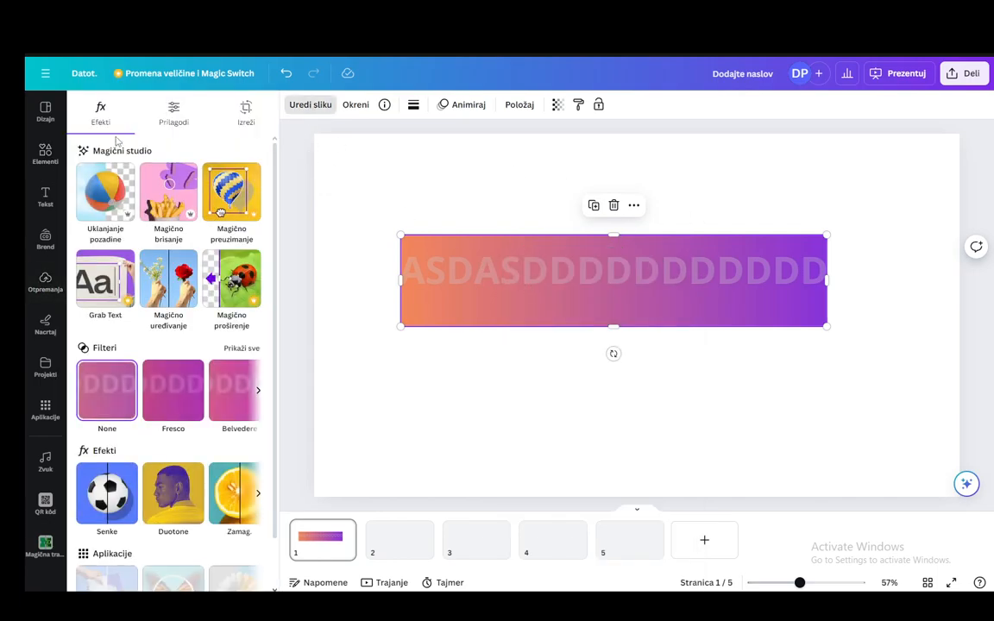
click(105, 190)
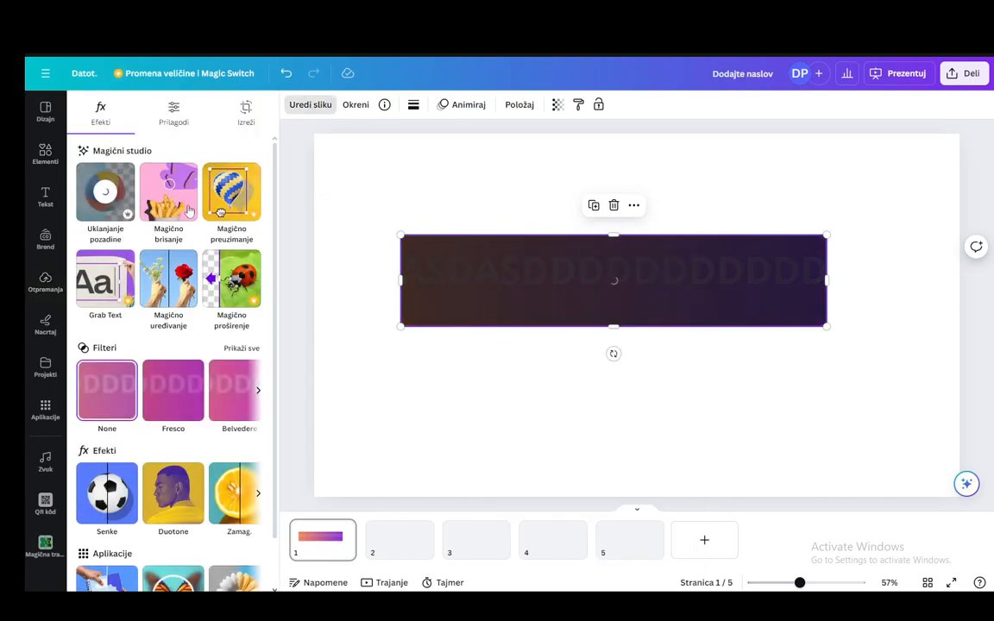
Move the cut-out gradient heading slightly lower on the page, towards its centre.
drag(477, 248, 504, 268)
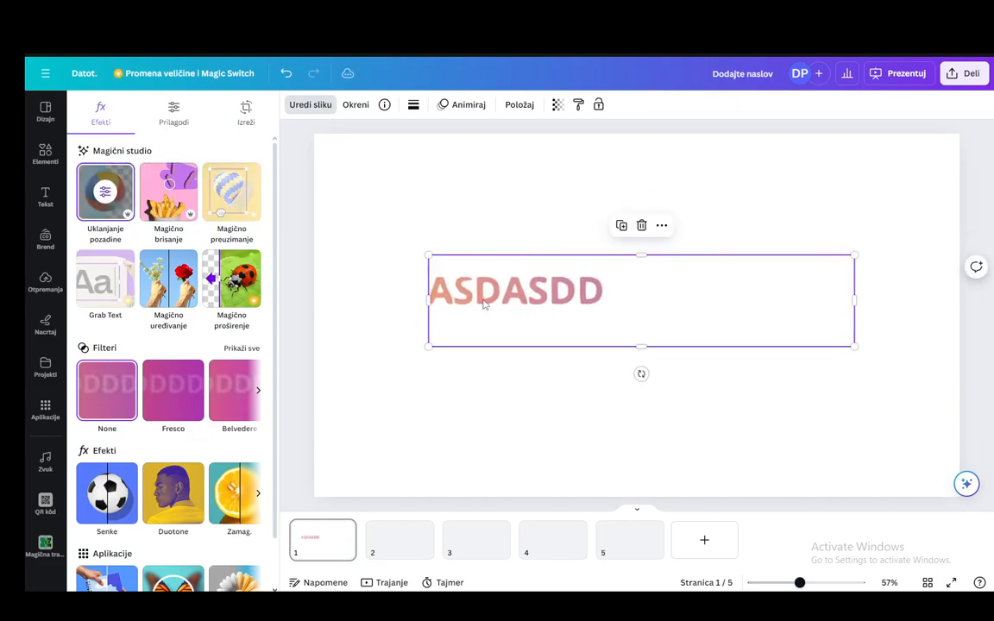
click(343, 207)
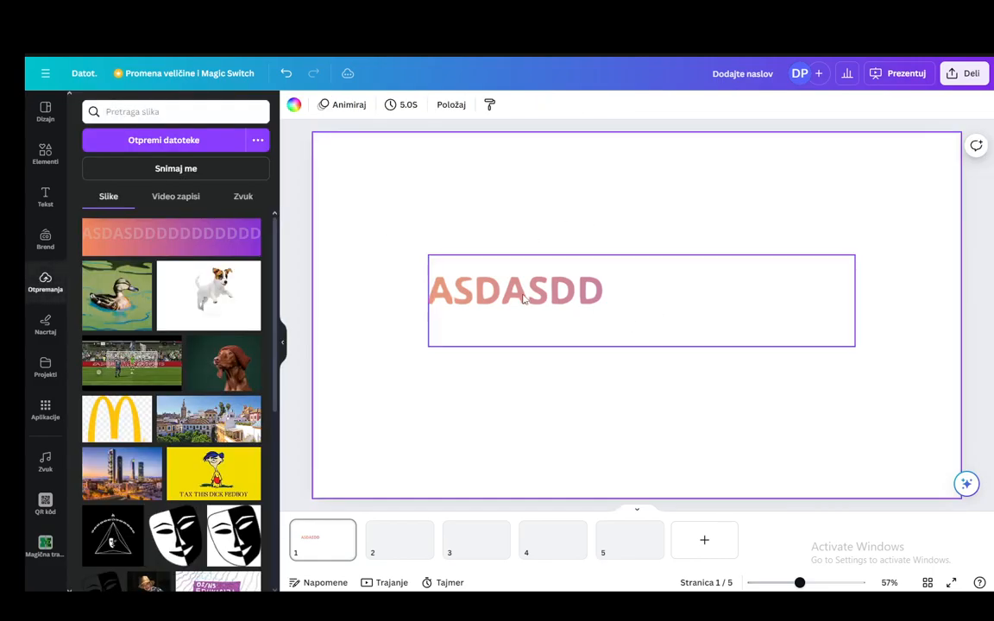
drag(590, 322, 585, 344)
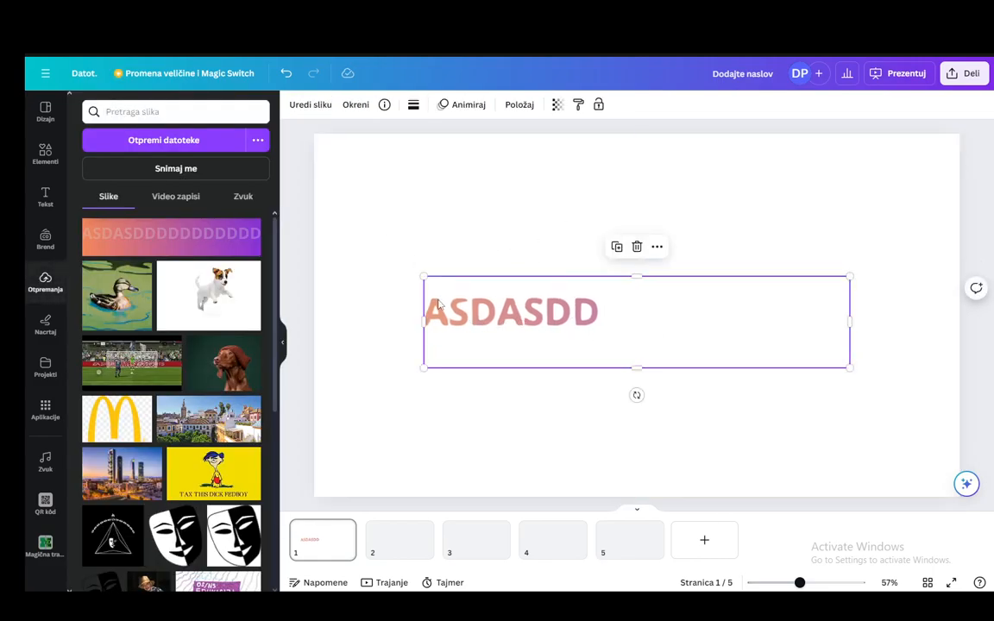